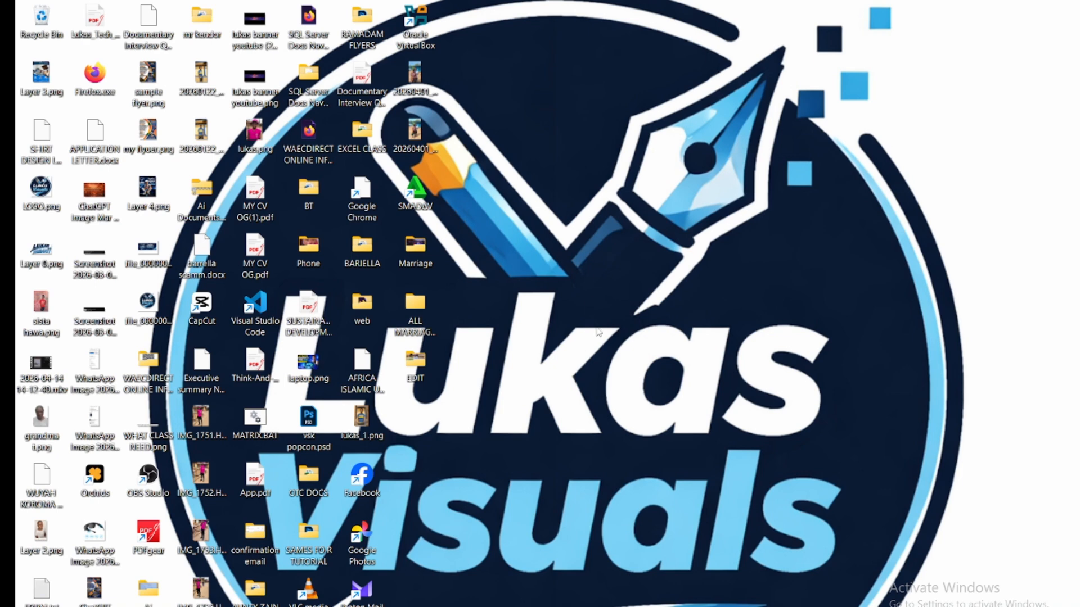
# Create a new folder named "office ltsc" on Local Disk (C:) in File Explorer
pyautogui.press('super+e')
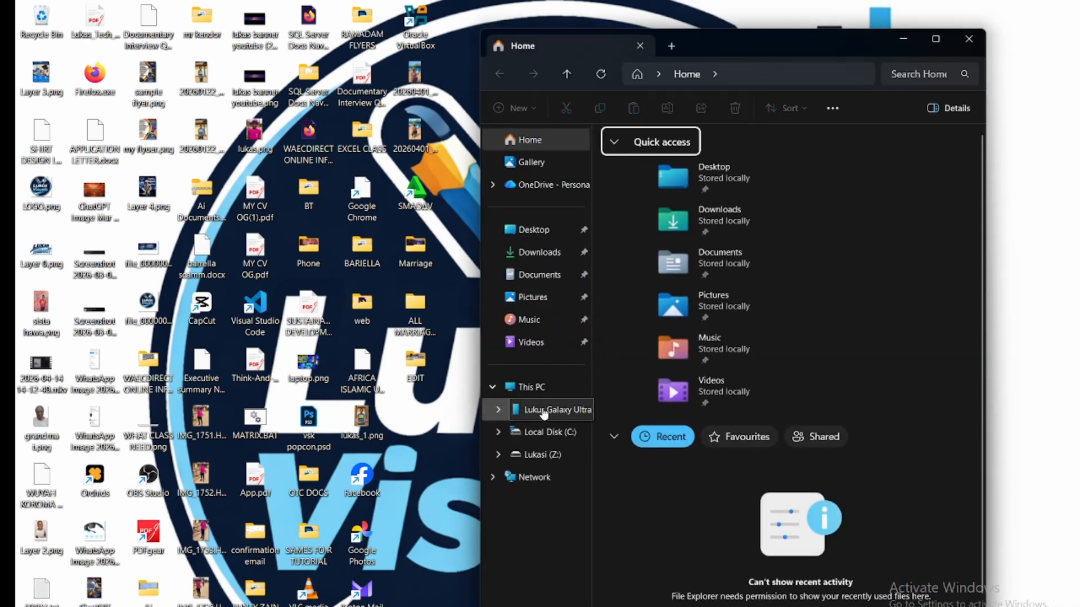
pyautogui.click(541, 387)
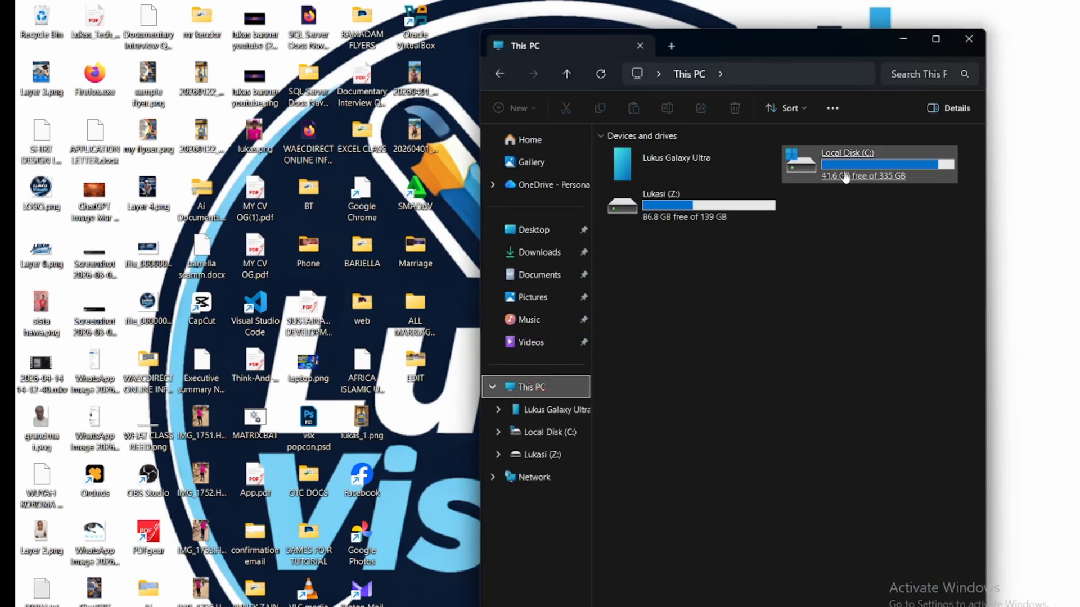
pyautogui.doubleClick(843, 172)
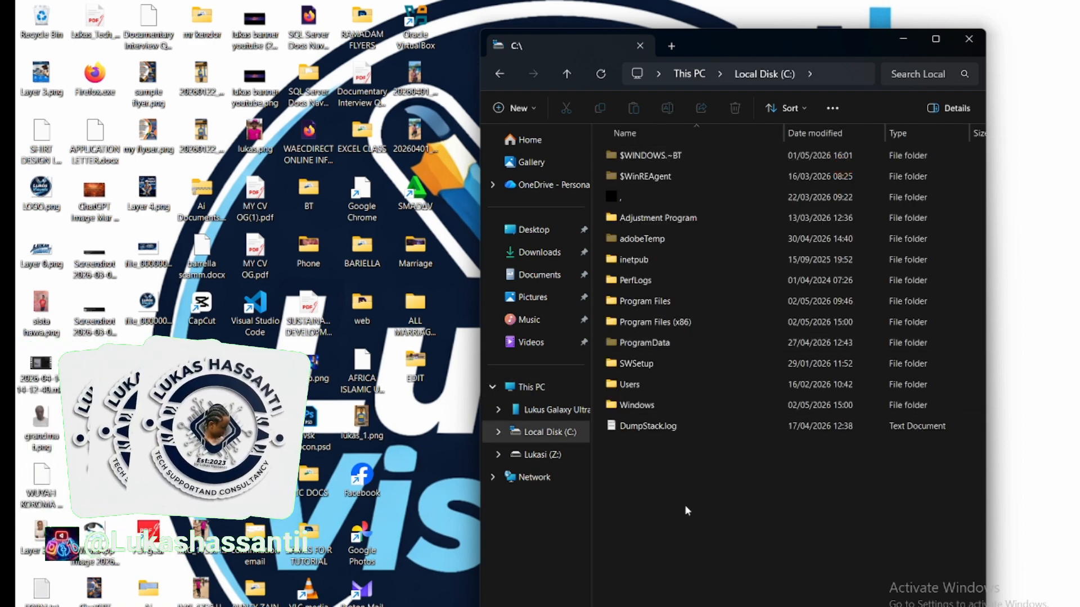
pyautogui.click(688, 538)
pyautogui.rightClick(689, 540)
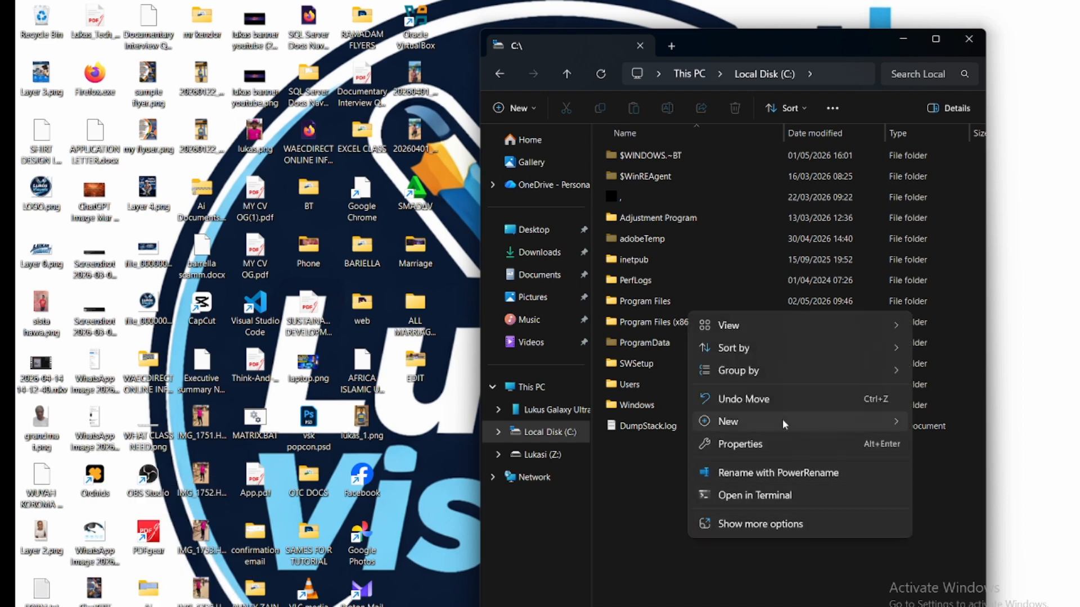
pyautogui.moveTo(784, 425)
pyautogui.click(949, 423)
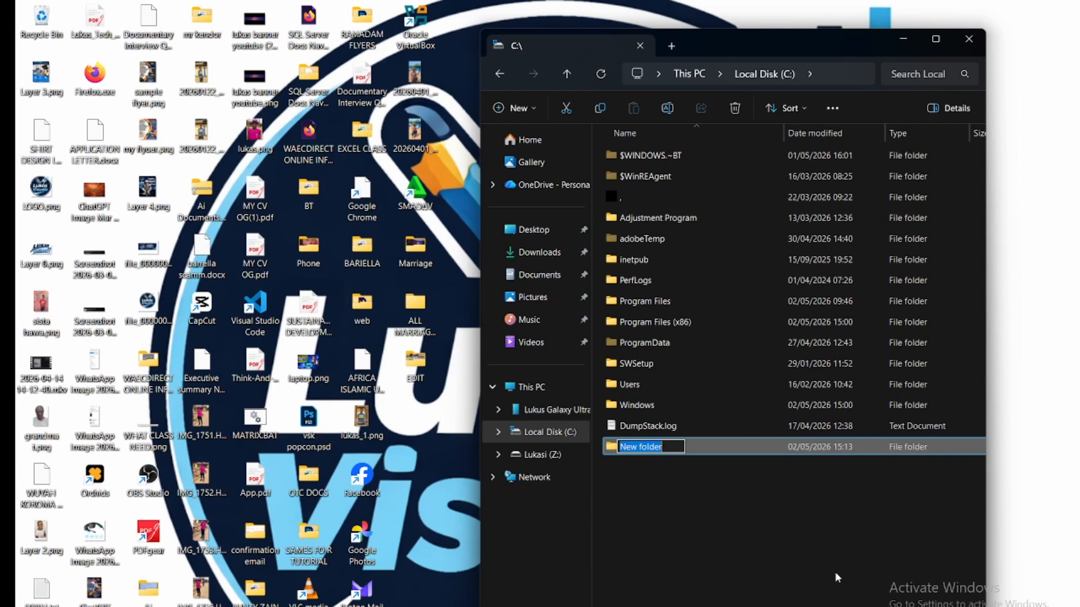
pyautogui.write('office ltsc')
pyautogui.press('Return')
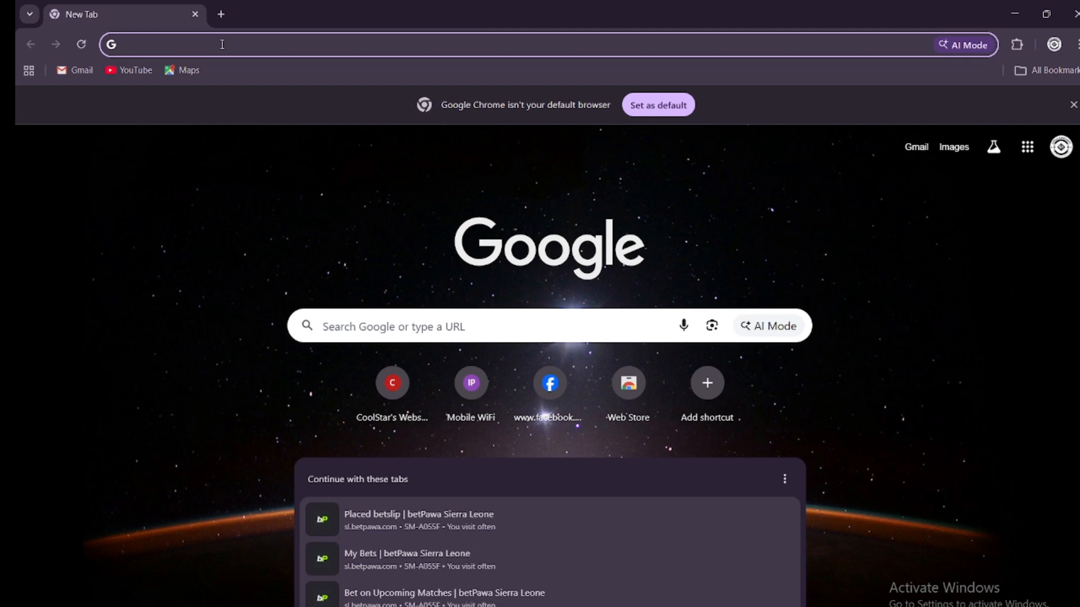
# In Chrome, search for "office deployment tool 2024" and try to download the tool from Microsoft's official page
pyautogui.write('office')
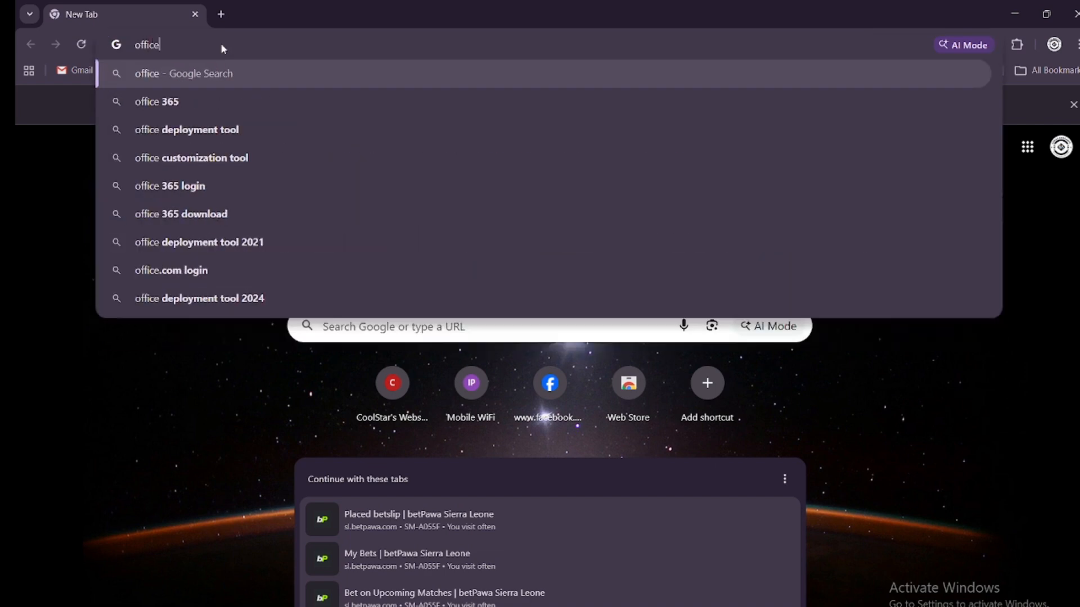
pyautogui.write(' deploy')
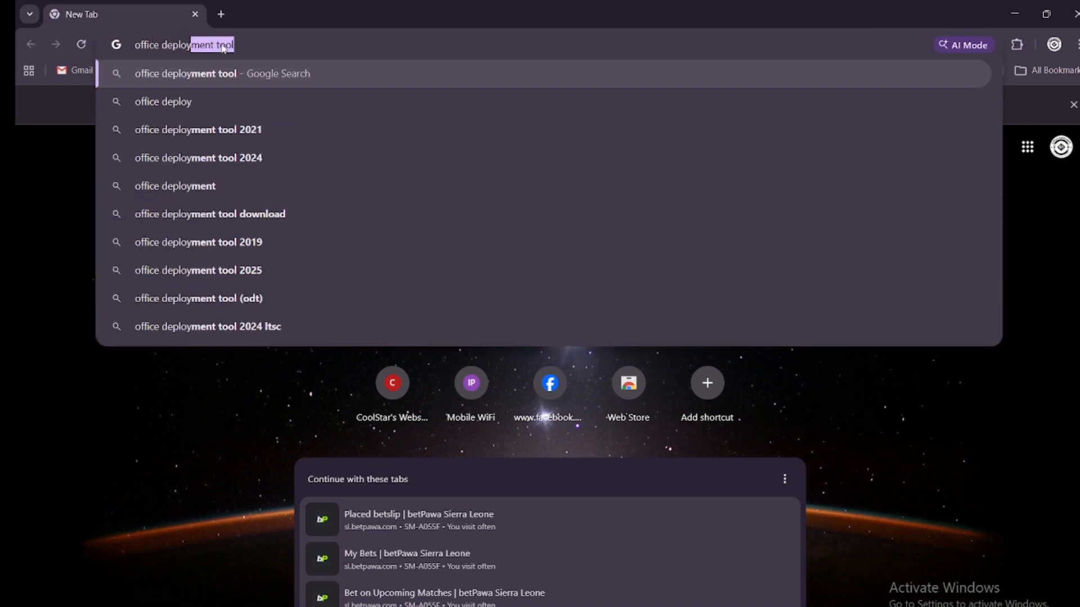
pyautogui.click(270, 158)
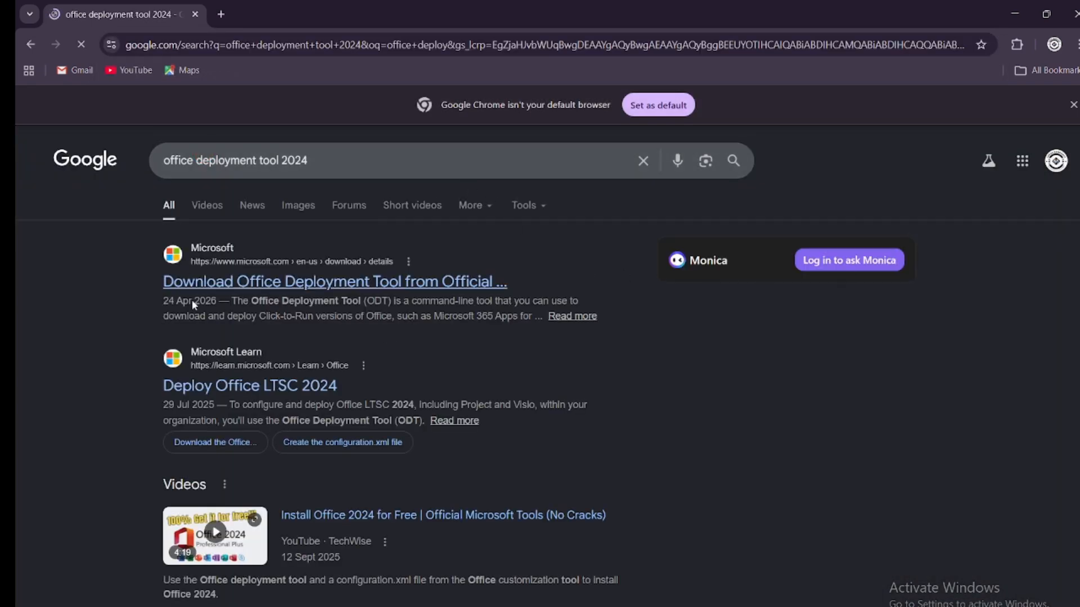
pyautogui.click(232, 282)
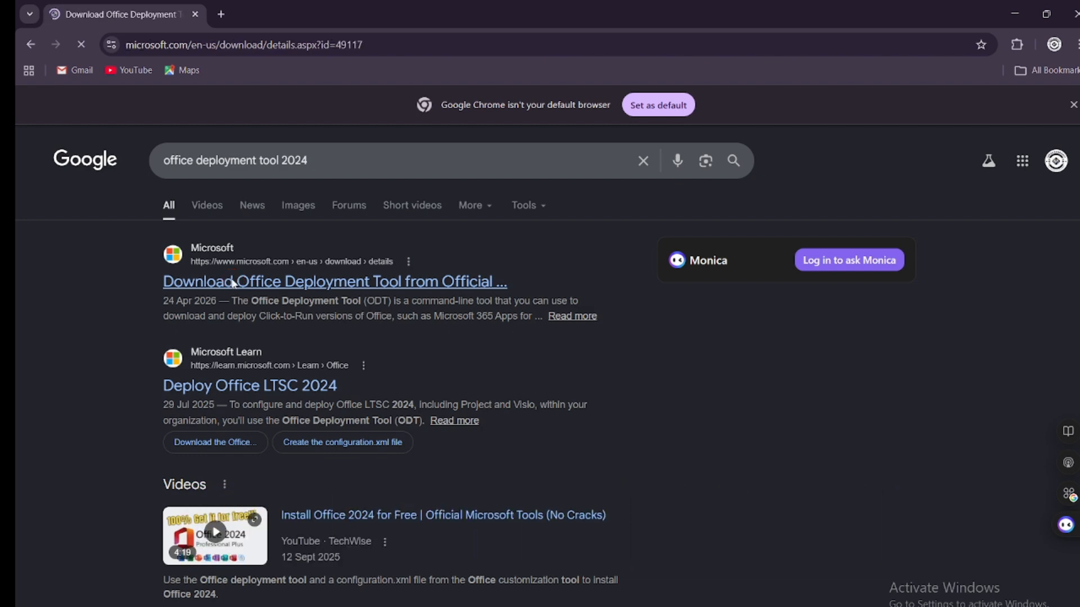
pyautogui.scroll(-1, 654, 464)
pyautogui.scroll(-1, 654, 464)
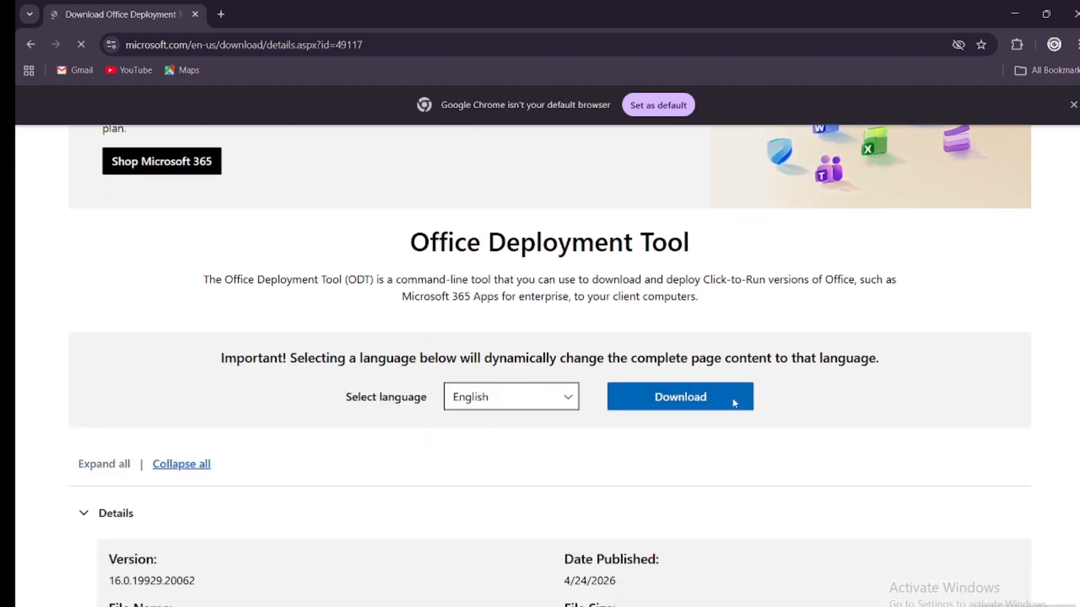
pyautogui.click(708, 402)
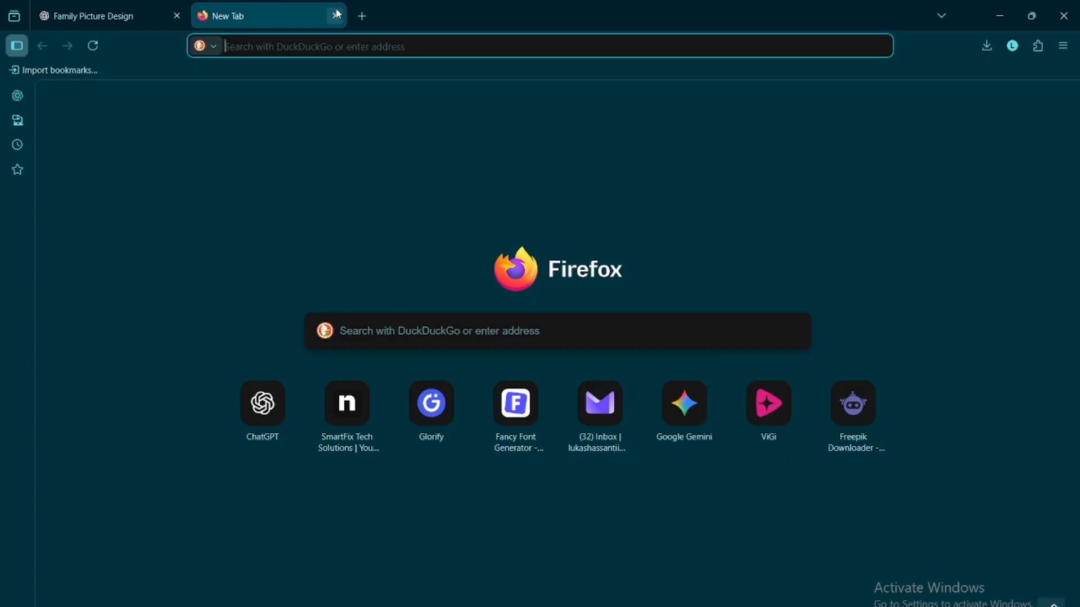
# In Firefox, search for "office deployment tool" and download the English version from the Microsoft Download Center
pyautogui.click(340, 50)
pyautogui.write('OFFICE')
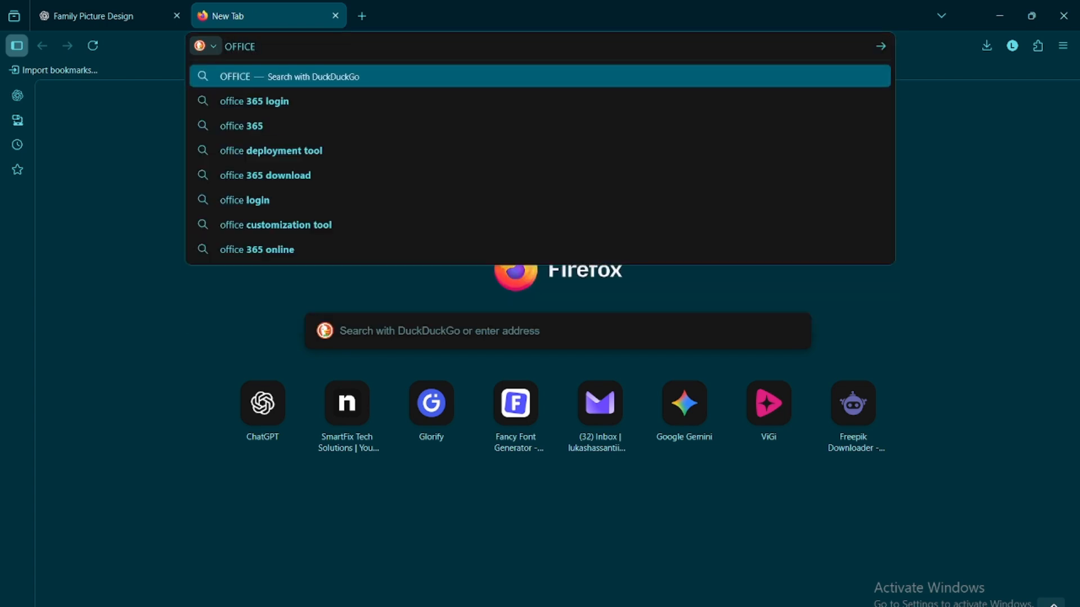
pyautogui.click(265, 150)
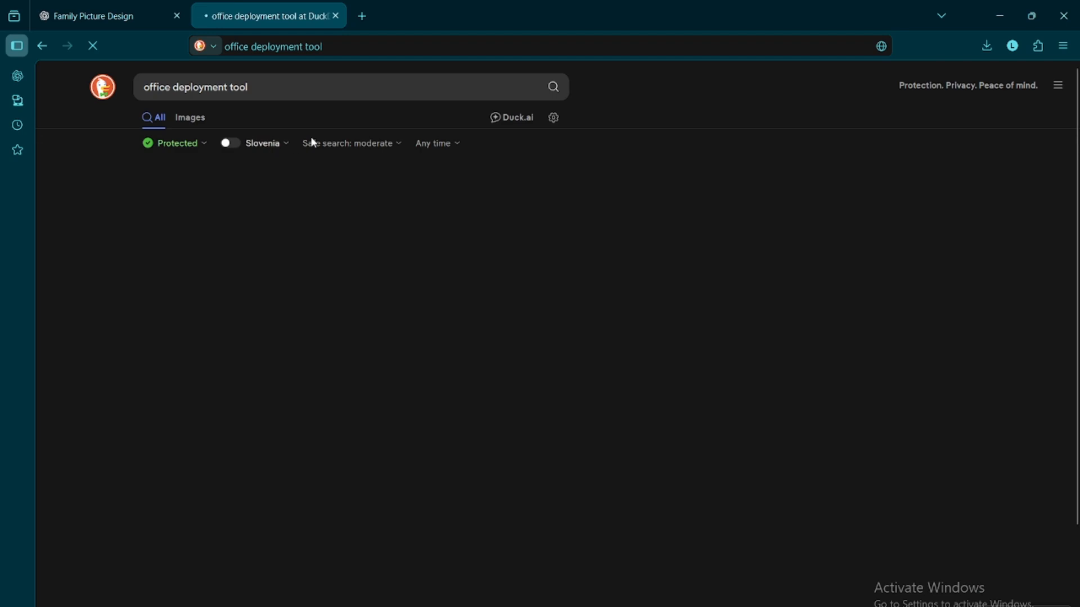
pyautogui.click(240, 203)
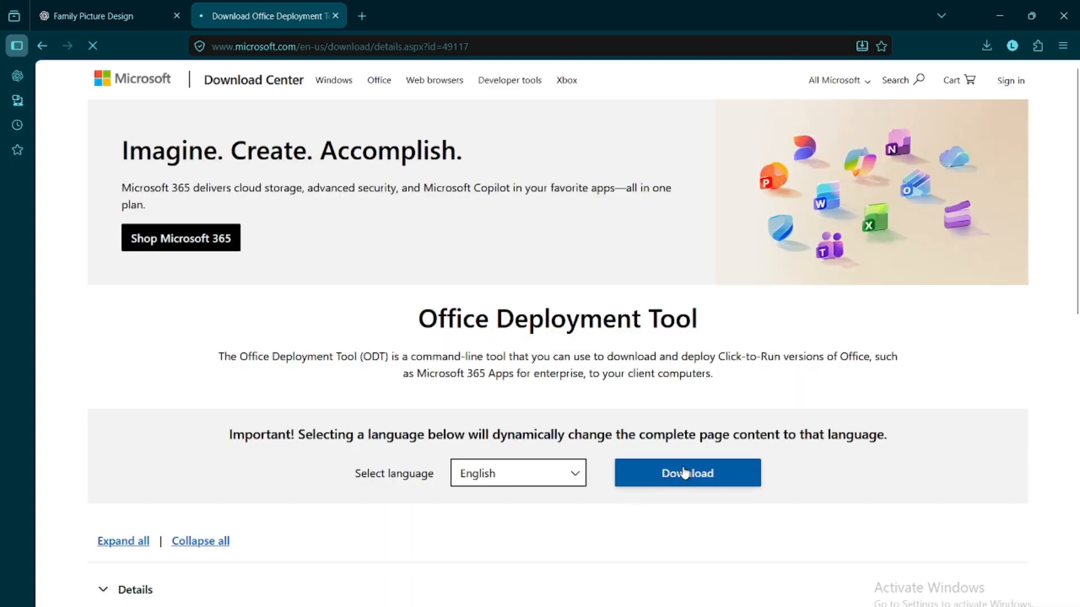
pyautogui.click(688, 472)
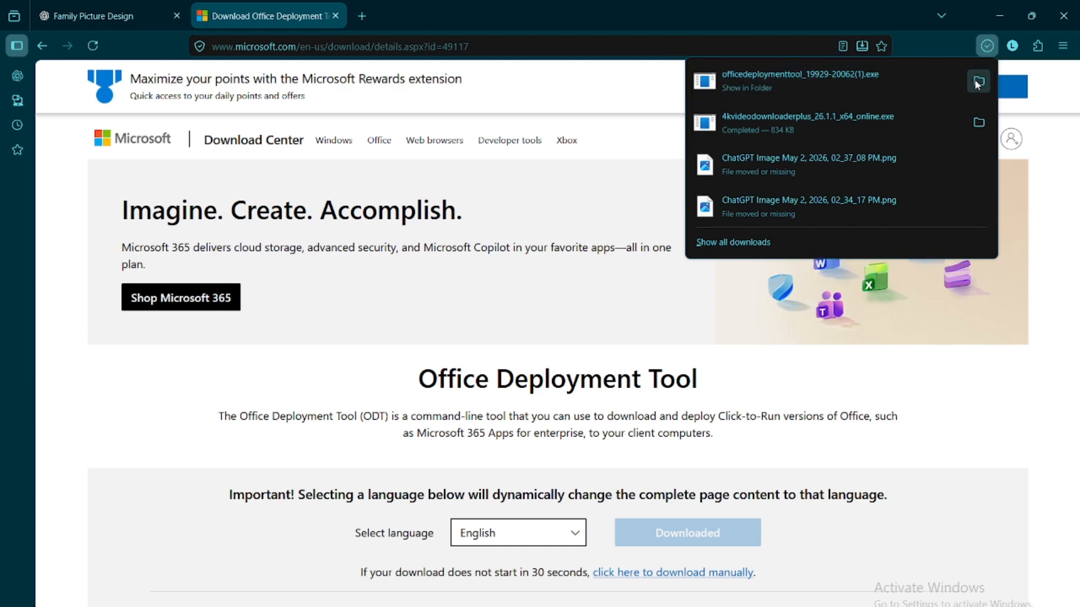
pyautogui.click(976, 82)
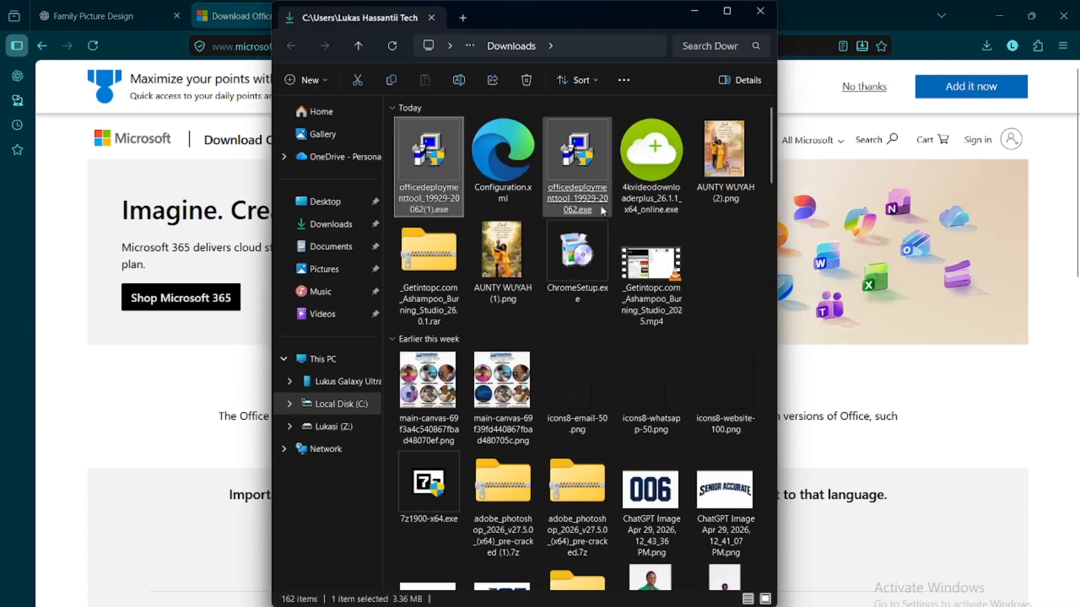
pyautogui.doubleClick(434, 156)
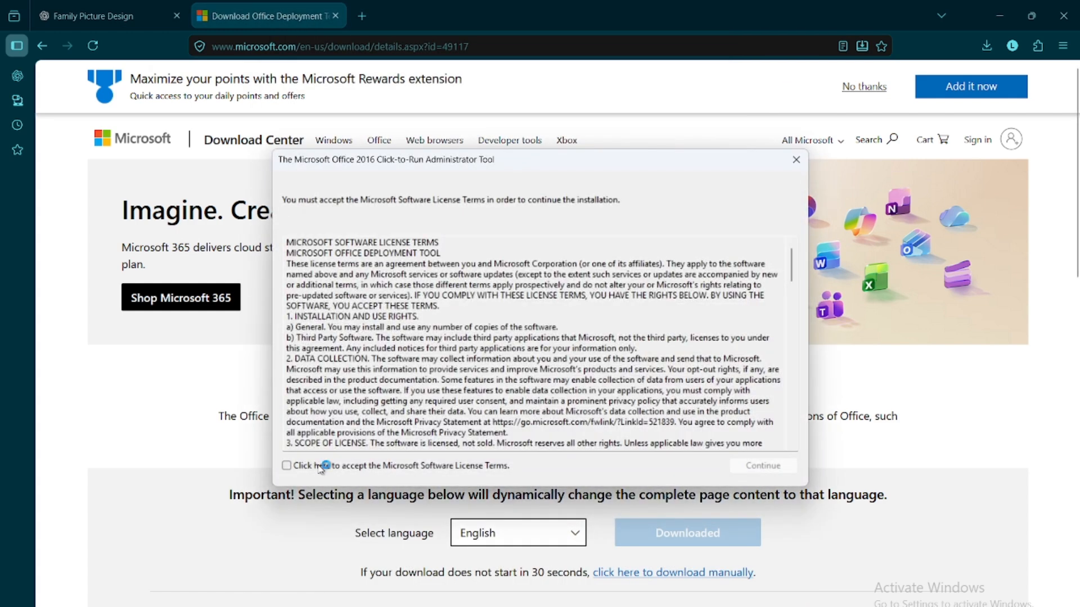
pyautogui.click(320, 466)
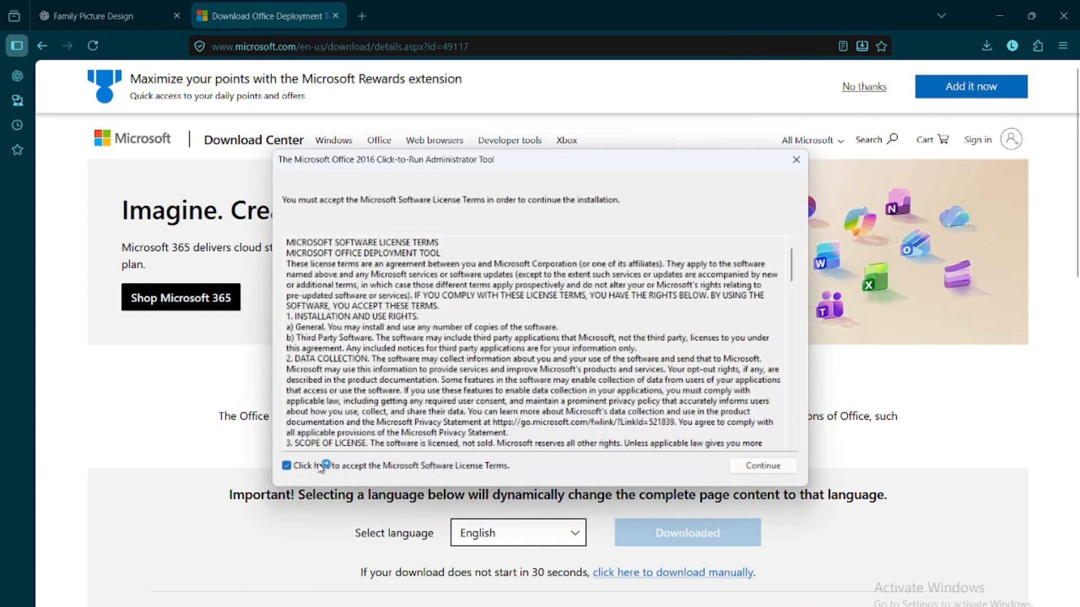
pyautogui.click(766, 466)
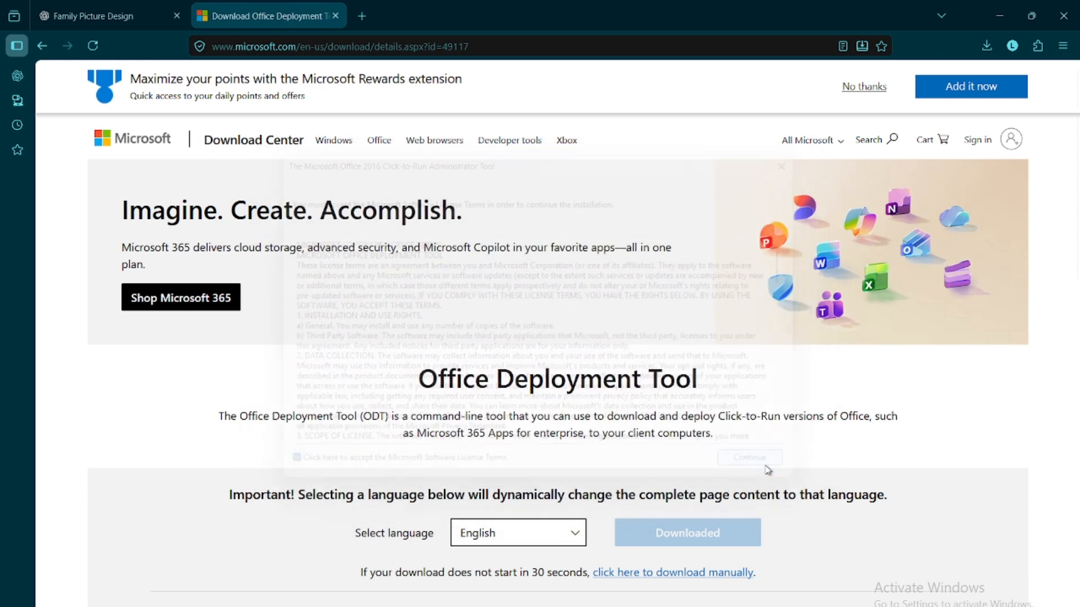
# Extract the Office Deployment Tool files into the "office ltsc" folder on Local Disk (C:)
pyautogui.scroll(-6, 499, 326)
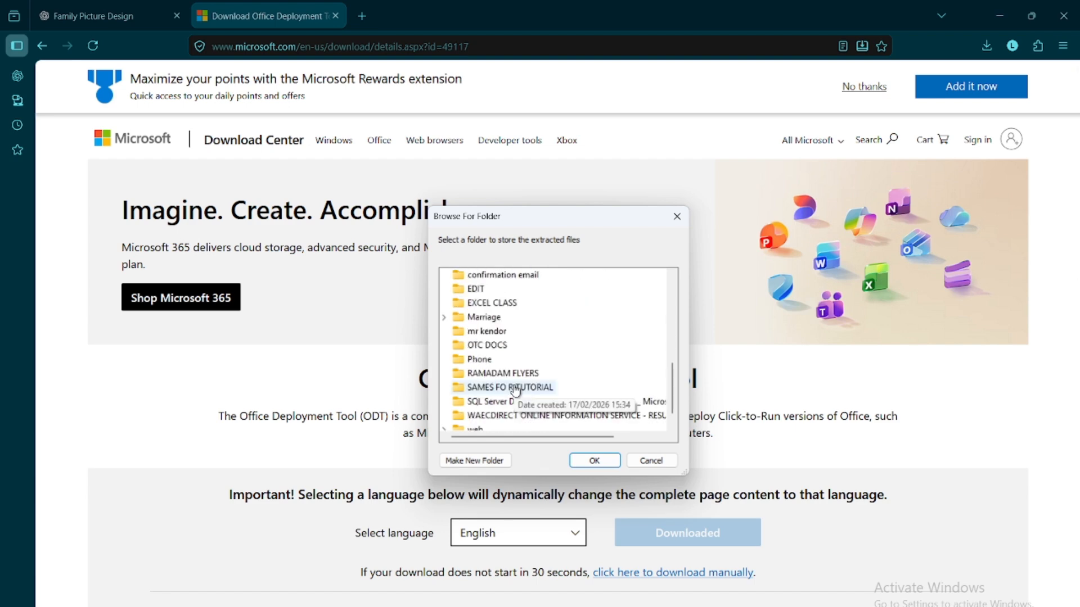
pyautogui.scroll(-1, 515, 394)
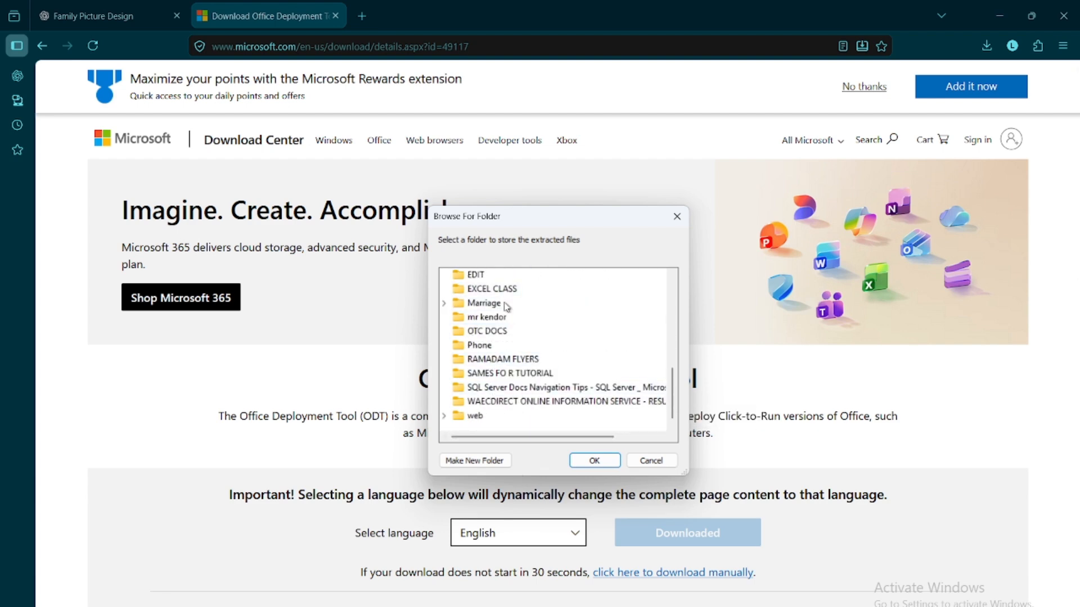
pyautogui.scroll(7, 497, 417)
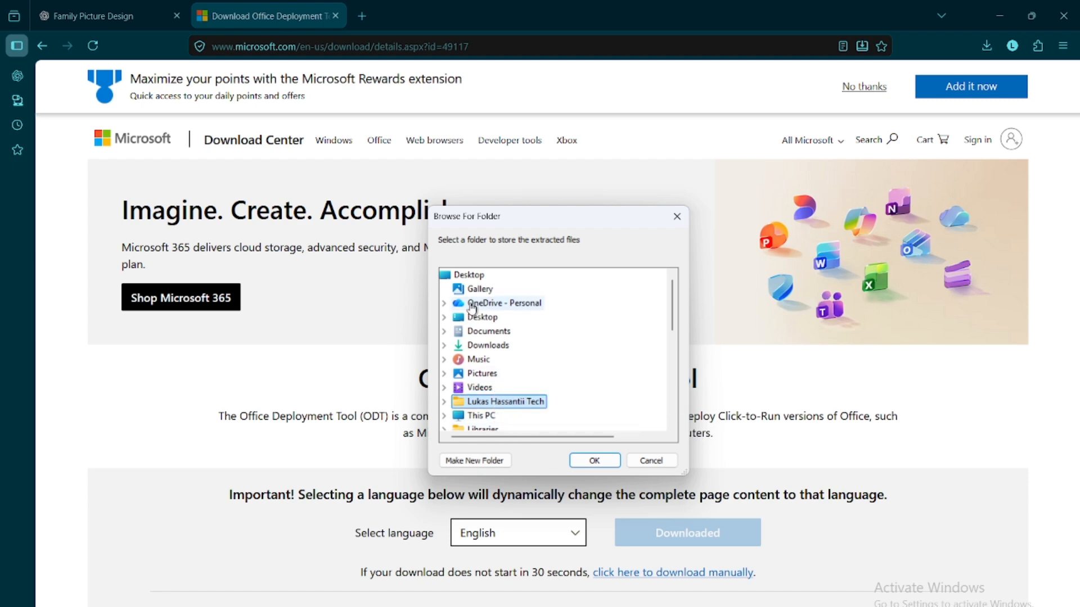
pyautogui.scroll(-1, 492, 394)
pyautogui.doubleClick(483, 373)
pyautogui.scroll(-3, 486, 338)
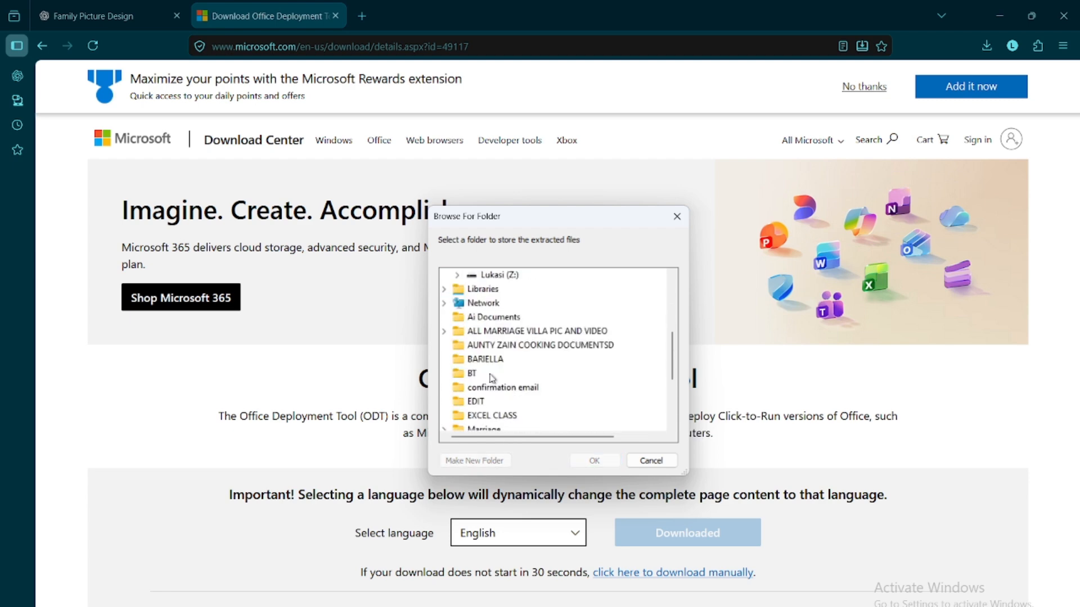
pyautogui.scroll(1, 500, 318)
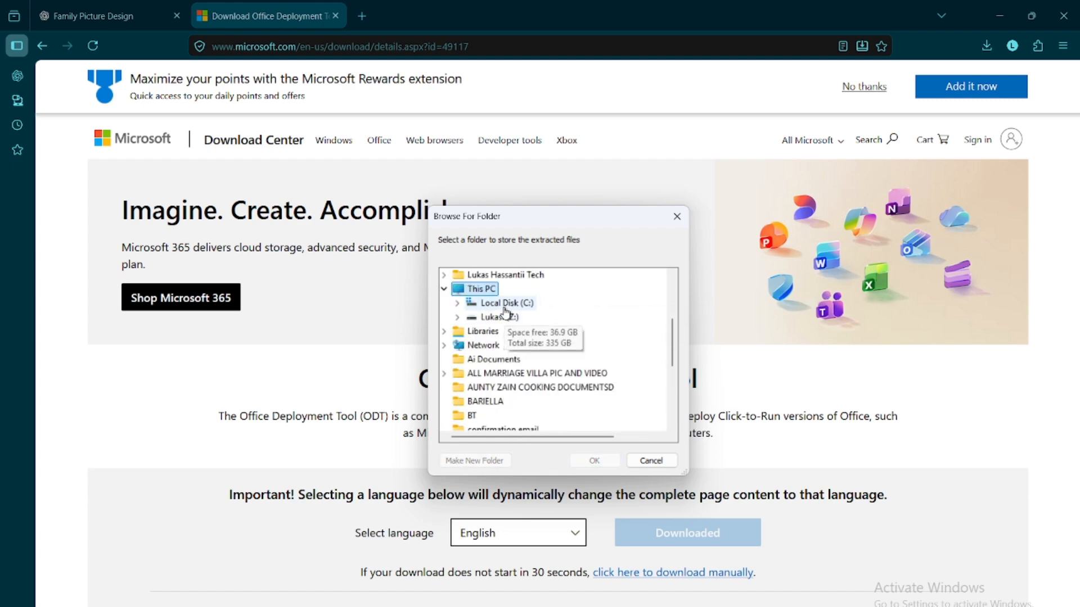
pyautogui.doubleClick(499, 303)
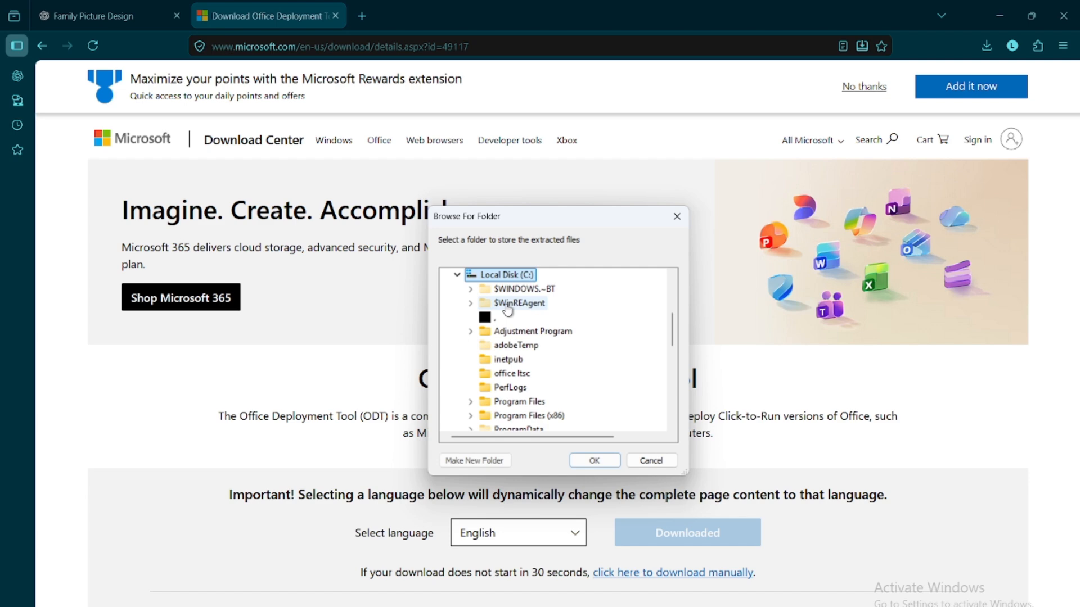
pyautogui.click(511, 374)
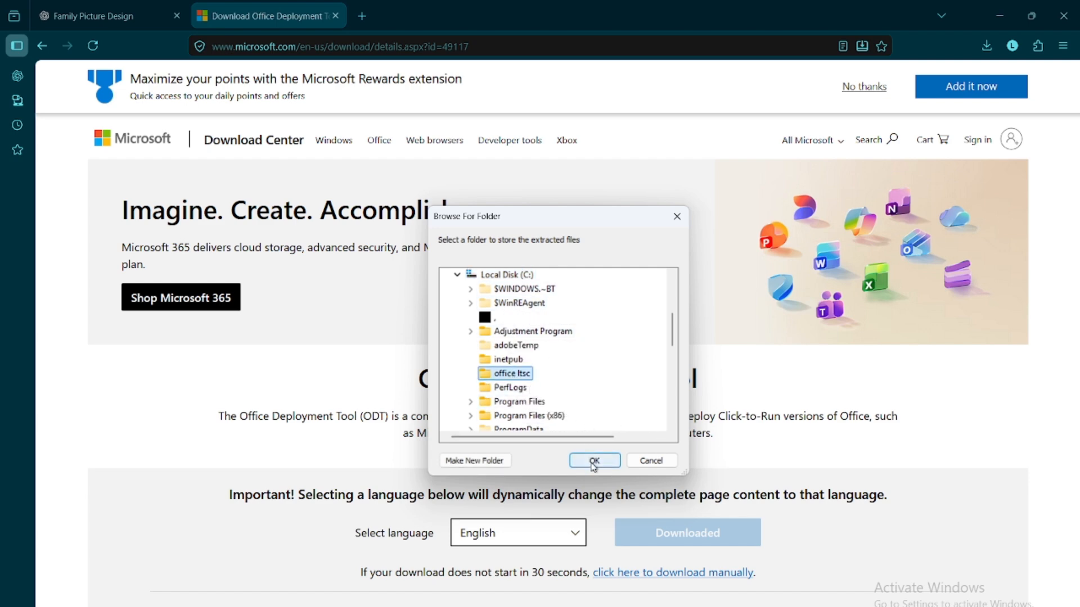
pyautogui.click(595, 461)
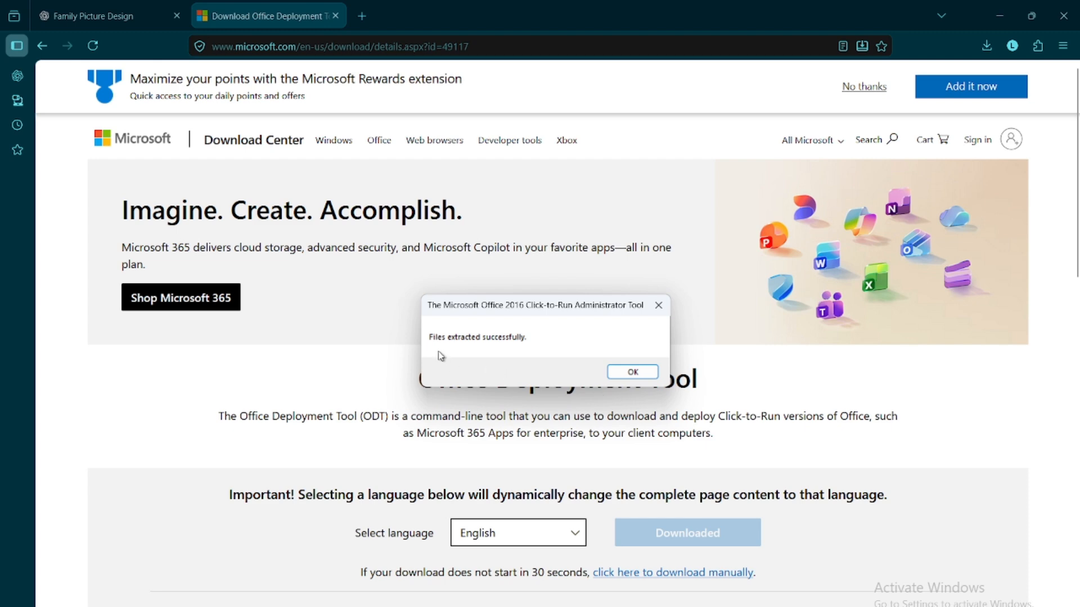
pyautogui.click(624, 369)
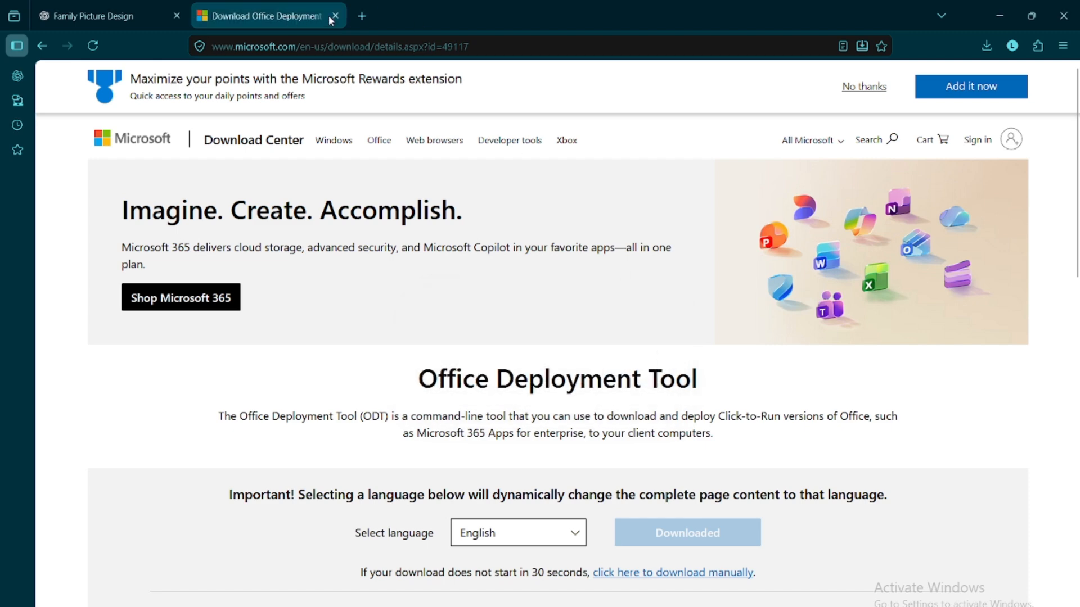
# Search for "office customization tool" in a new tab and open its Microsoft 365 Apps admin center page
pyautogui.click(362, 15)
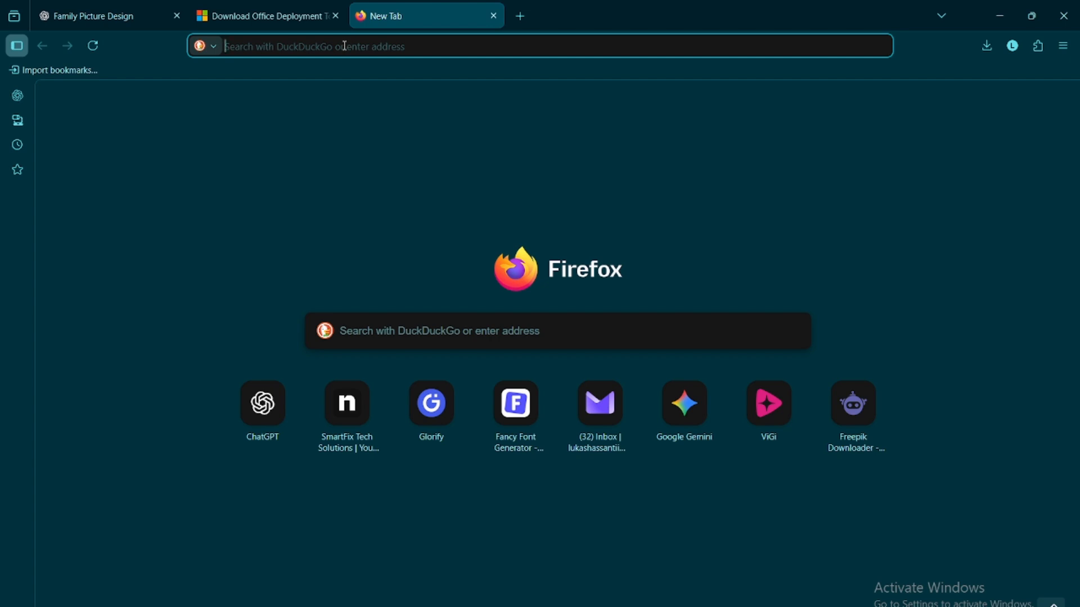
pyautogui.write('OFIICE')
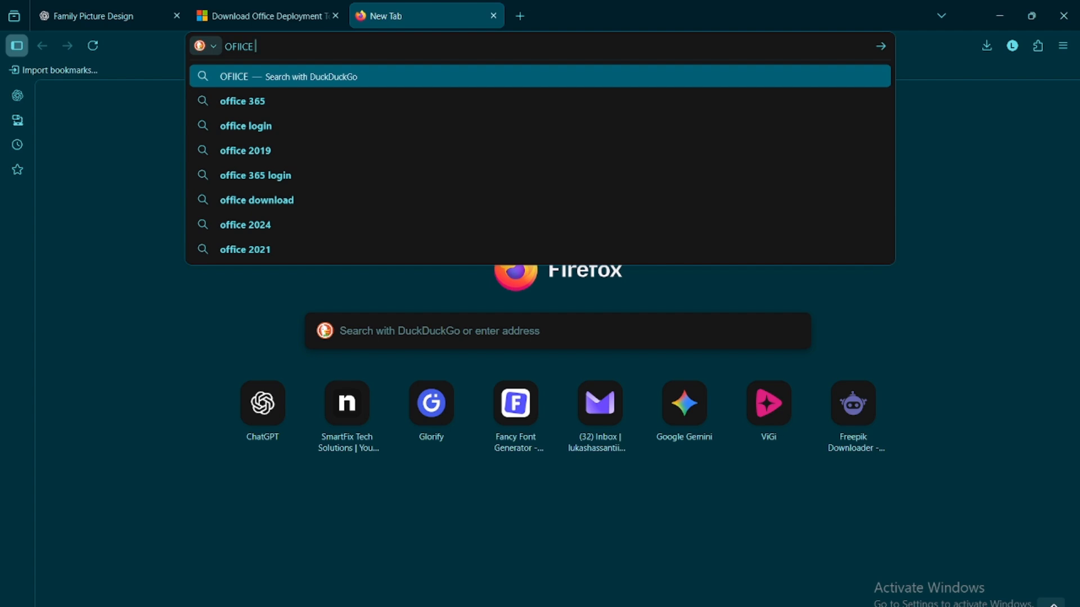
pyautogui.write(' CUSTO')
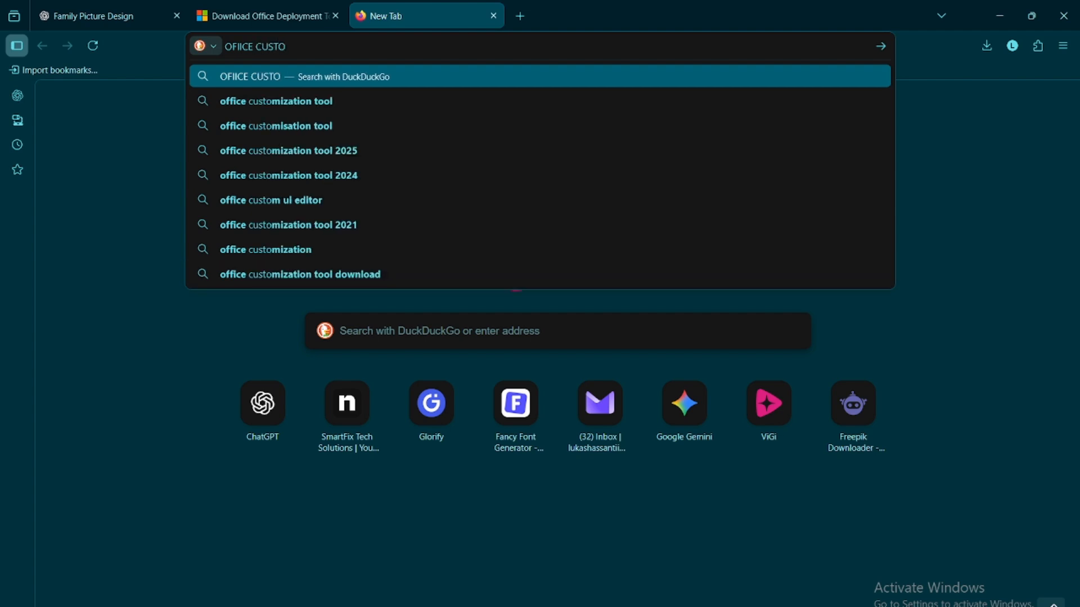
pyautogui.click(340, 103)
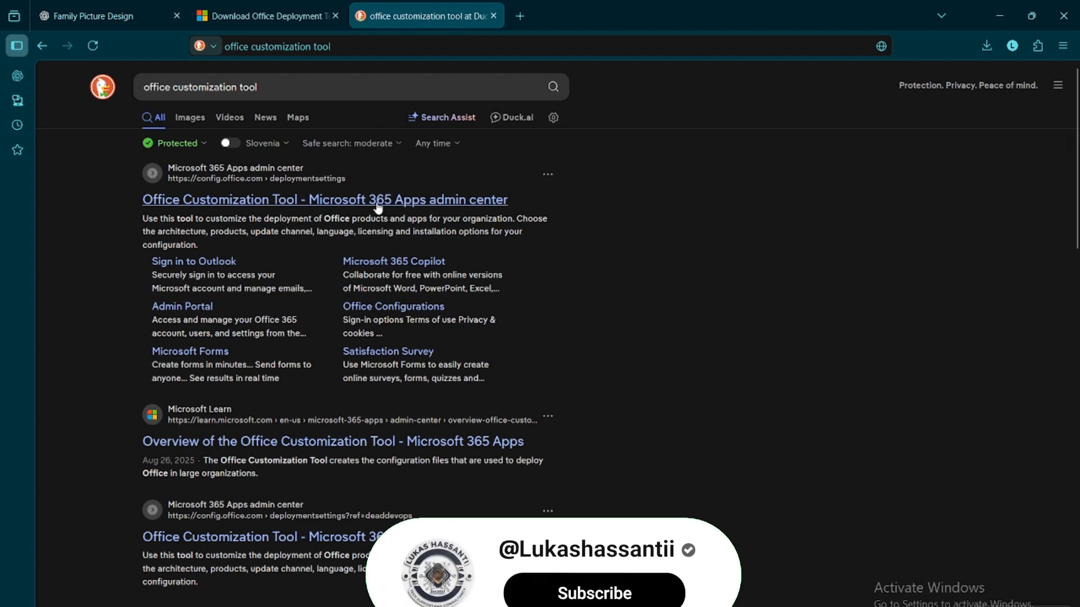
pyautogui.click(369, 201)
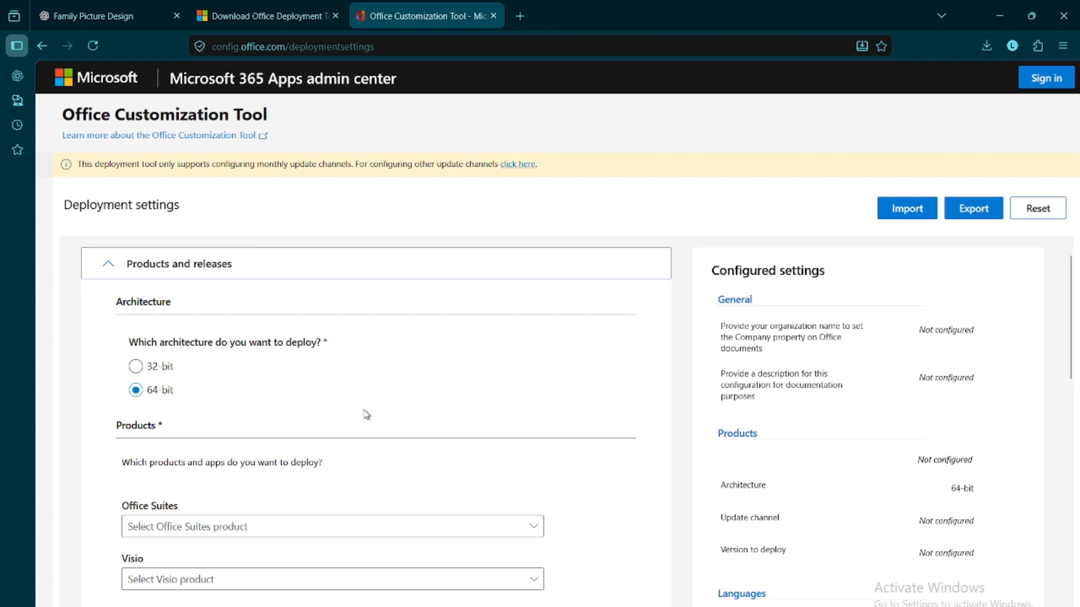
# Choose Office LTSC Professional Plus 2024 - Volume License as the Office suite to deploy
pyautogui.scroll(-6, 366, 414)
pyautogui.scroll(3, 367, 414)
pyautogui.click(271, 377)
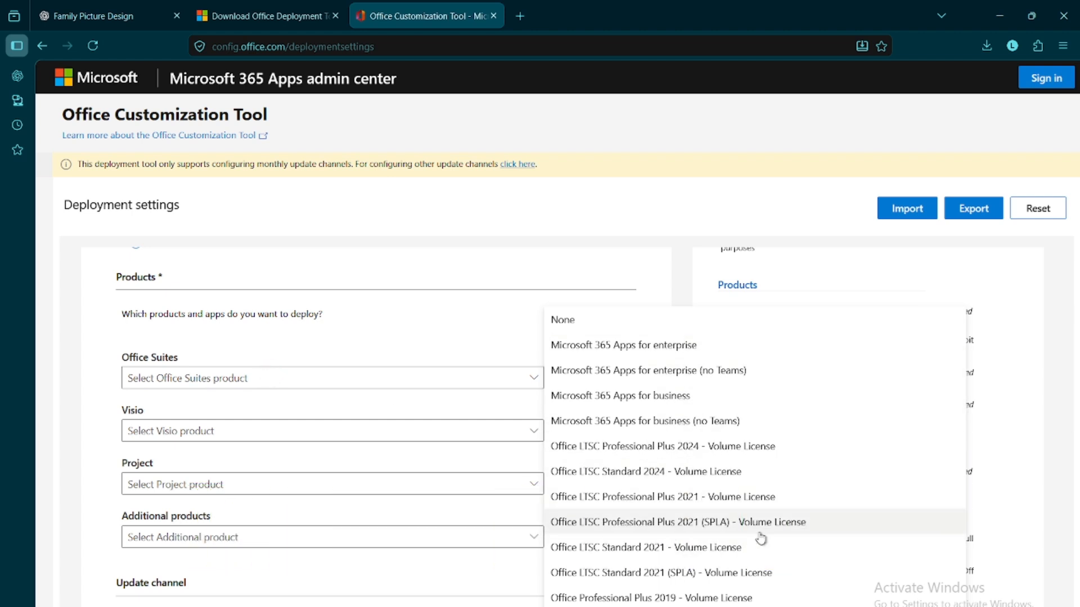
pyautogui.click(650, 447)
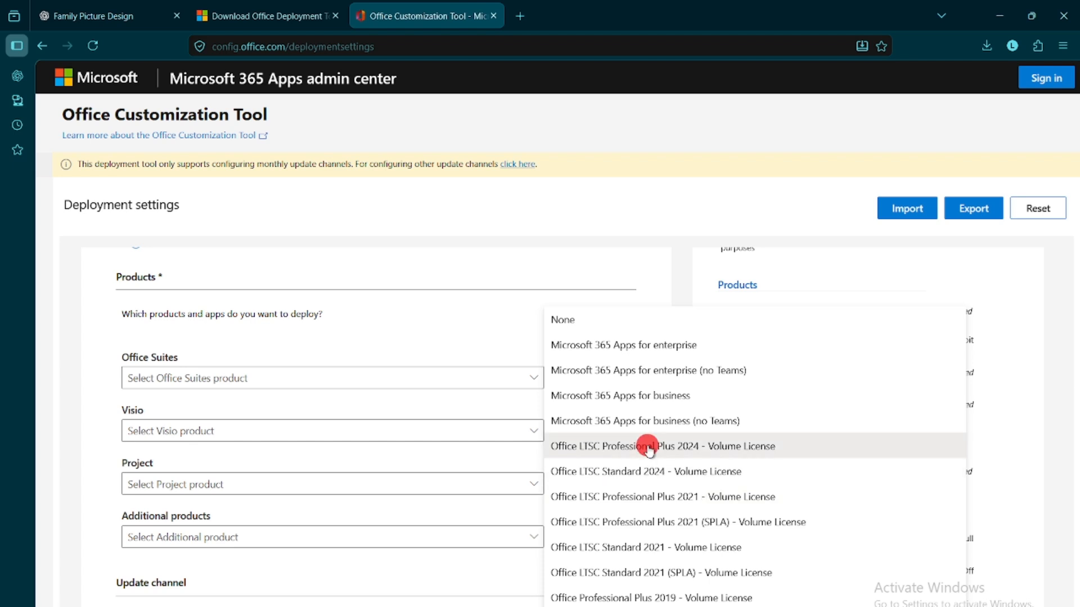
# Select Latest as the version to deploy for the Office LTSC 2024 Perpetual Enterprise channel
pyautogui.scroll(-1, 334, 338)
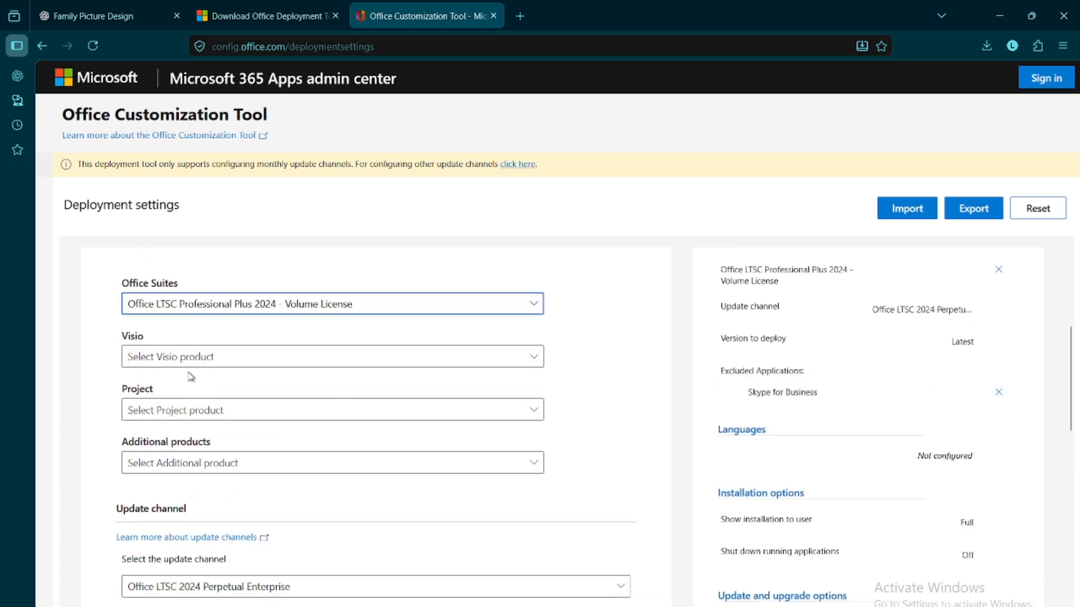
pyautogui.scroll(-2, 200, 450)
pyautogui.scroll(-1, 197, 357)
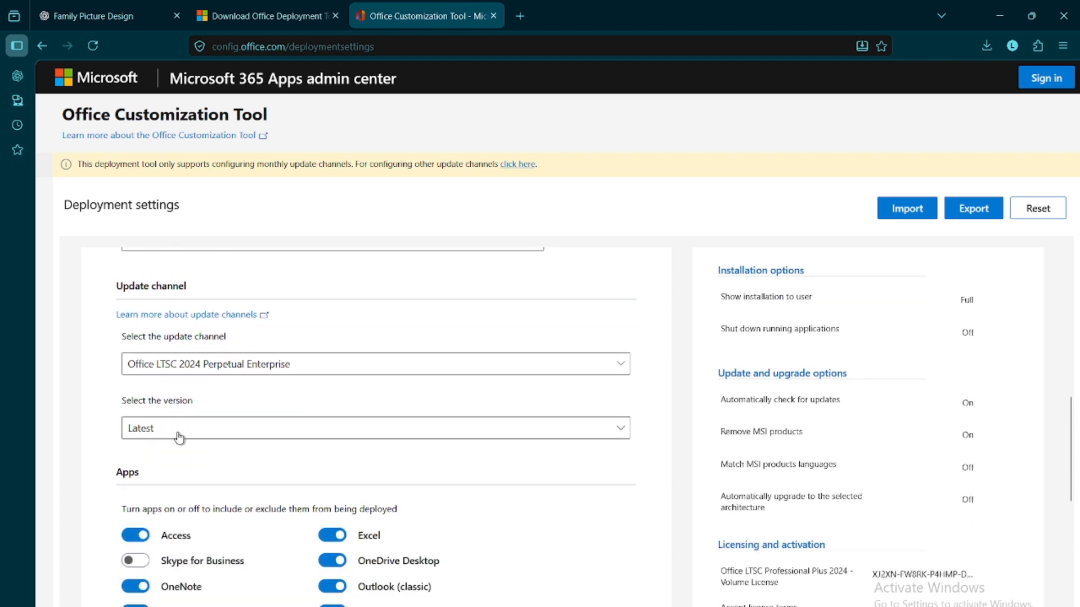
pyautogui.click(176, 428)
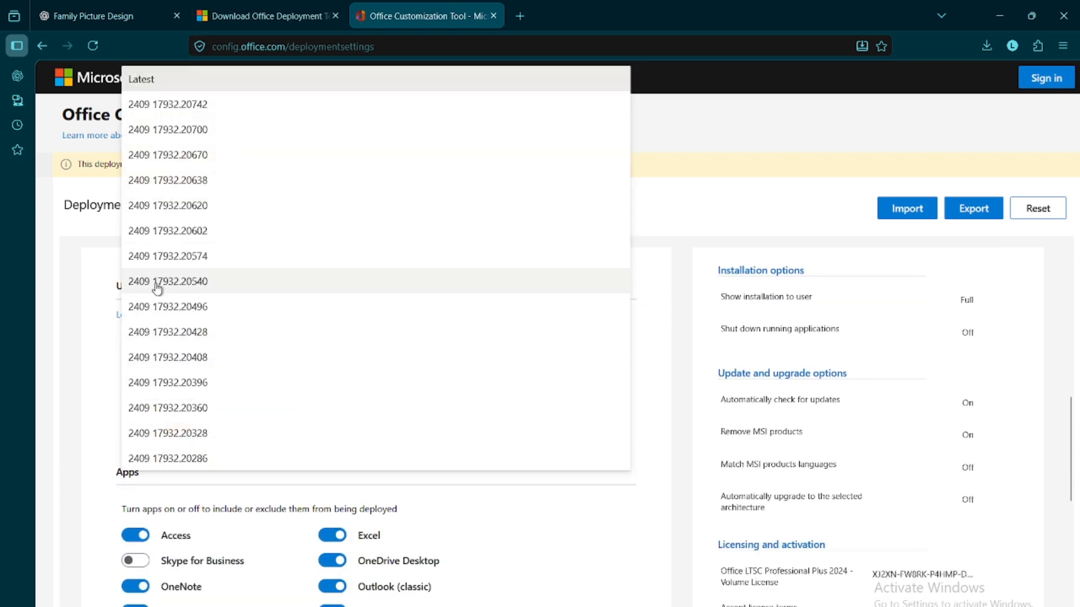
pyautogui.click(153, 87)
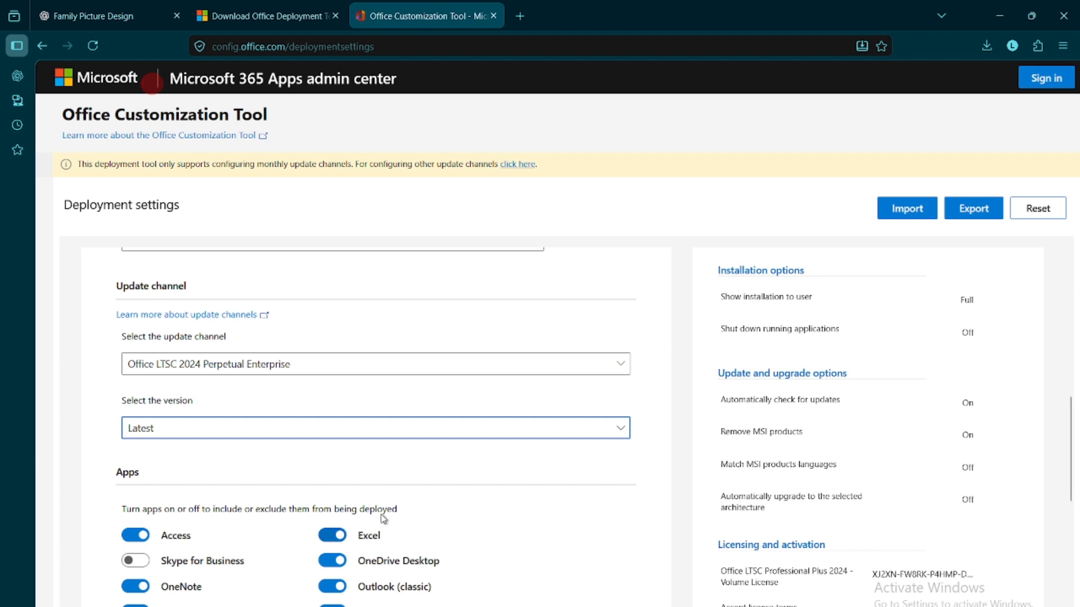
# Exclude OneNote, OneDrive Desktop and Outlook (classic) from the deployed apps, and proceed to the language settings
pyautogui.scroll(-3, 376, 501)
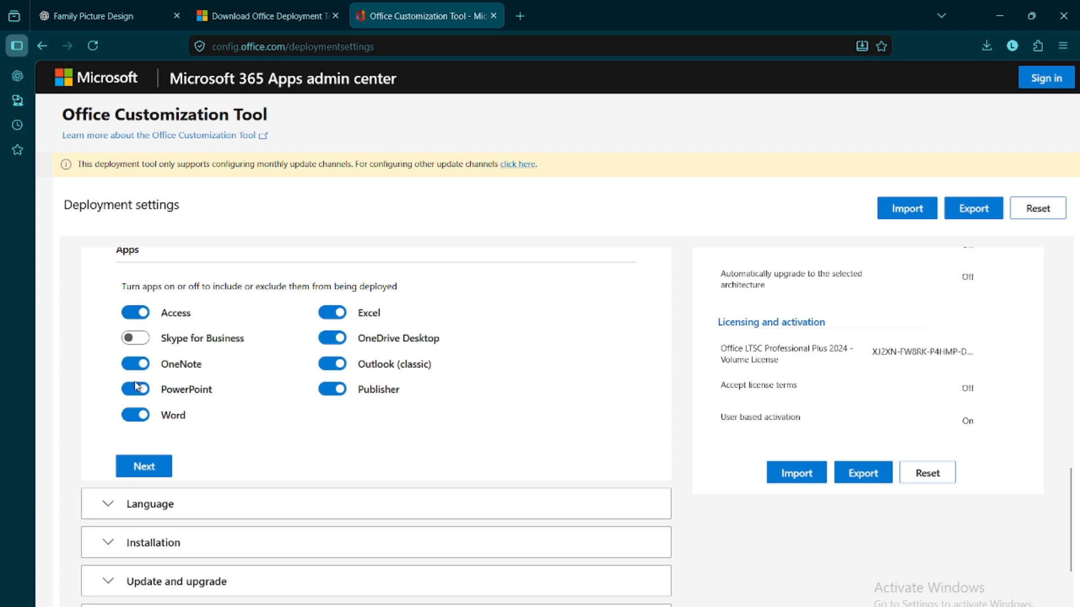
pyautogui.click(134, 365)
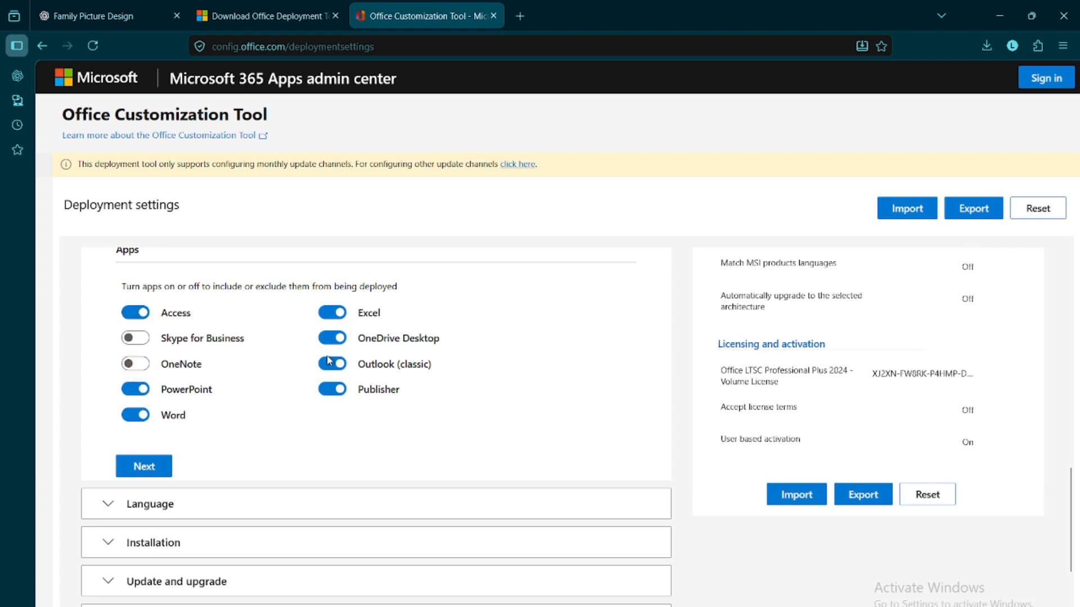
pyautogui.click(333, 338)
pyautogui.click(326, 363)
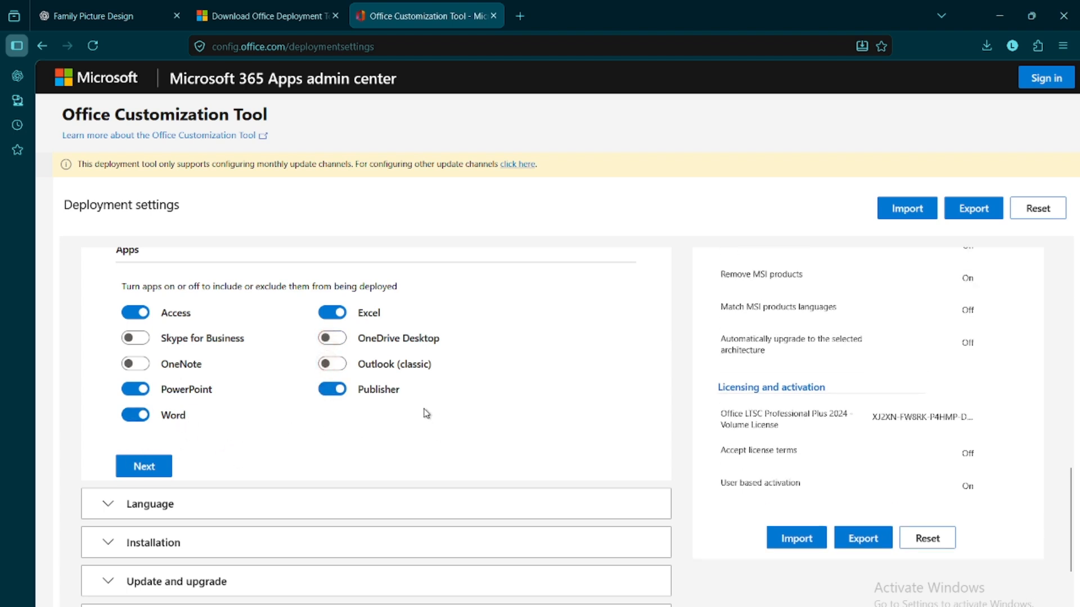
pyautogui.scroll(-1, 300, 425)
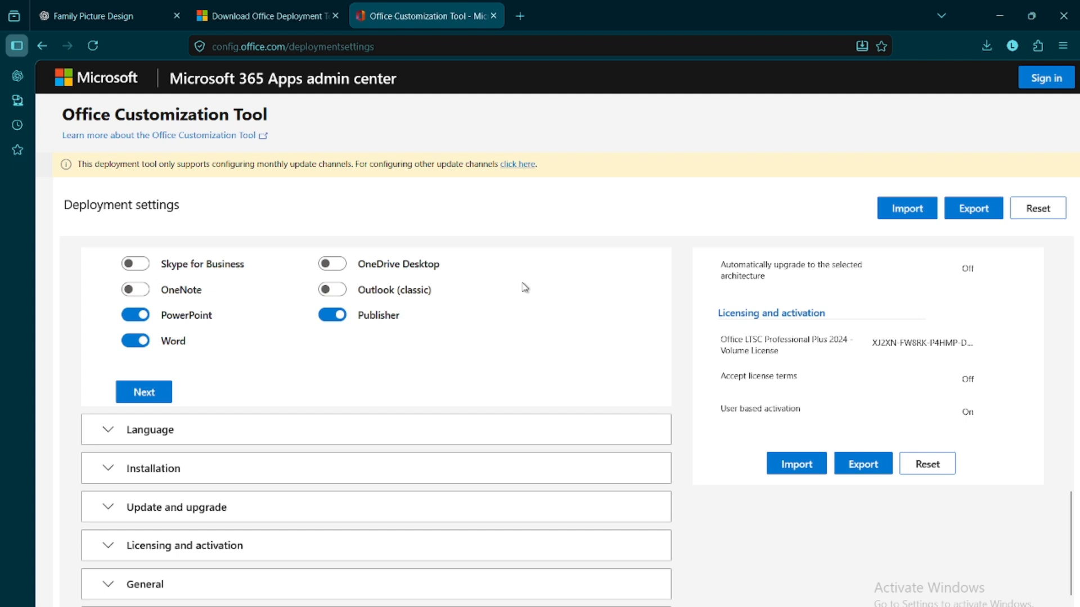
pyautogui.click(153, 402)
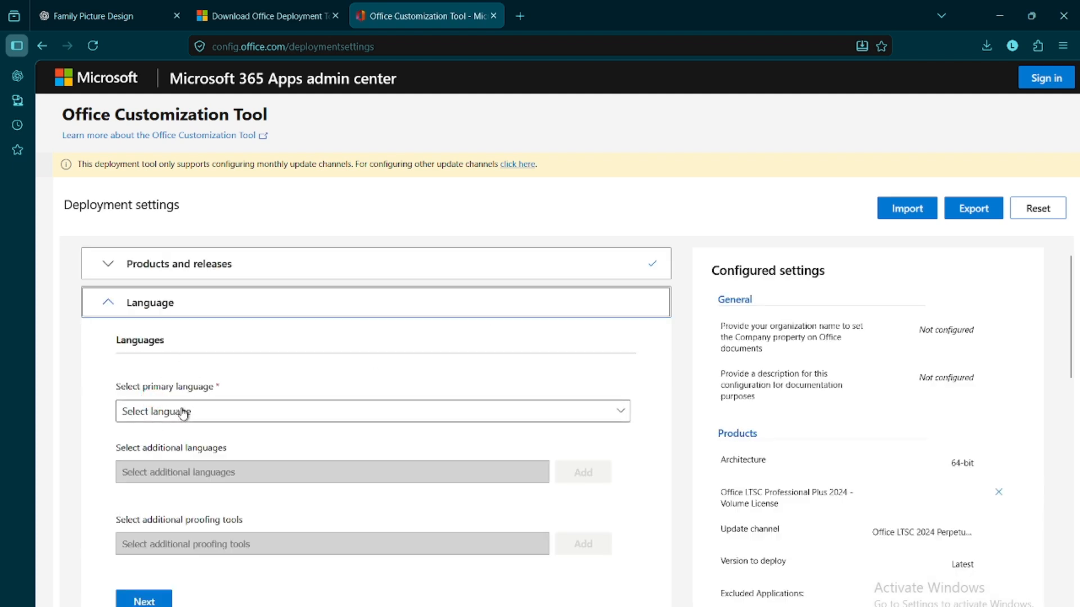
# Set the primary language to English (United Kingdom) and proceed to the installation settings
pyautogui.click(187, 411)
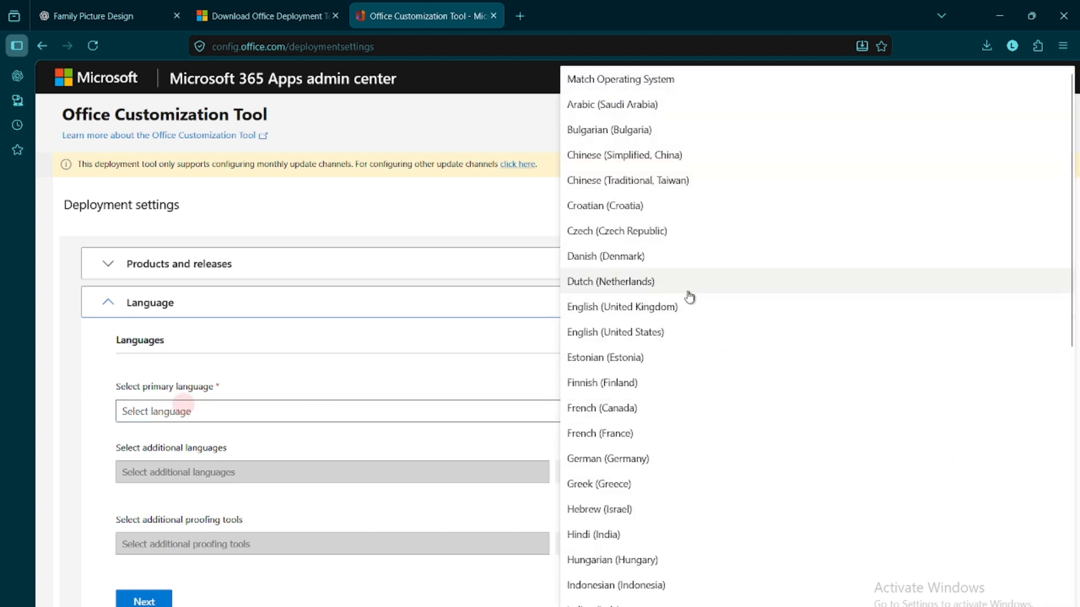
pyautogui.click(645, 307)
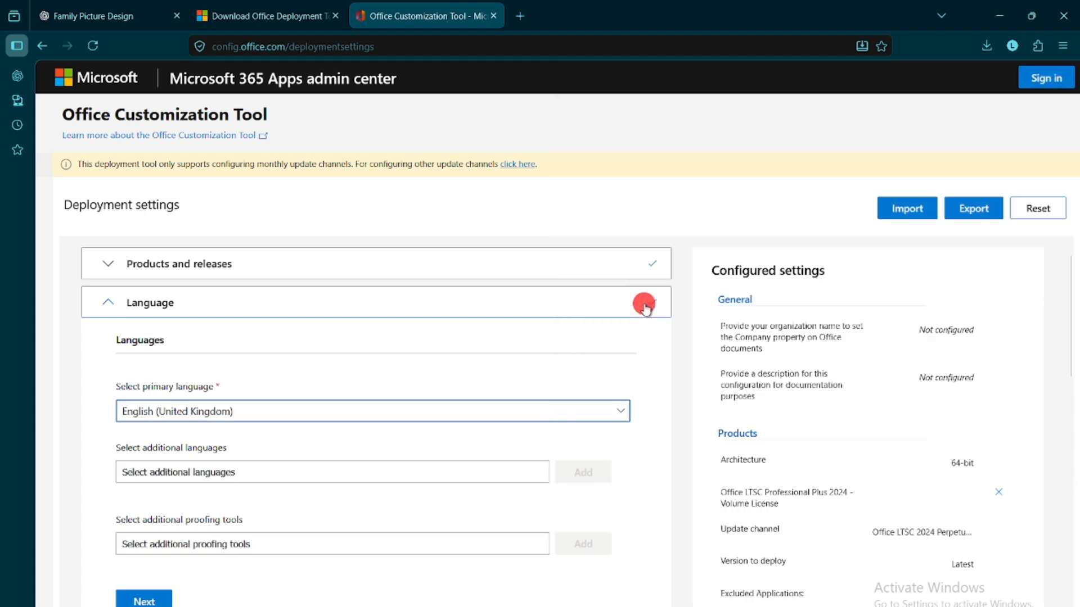
pyautogui.scroll(-2, 265, 495)
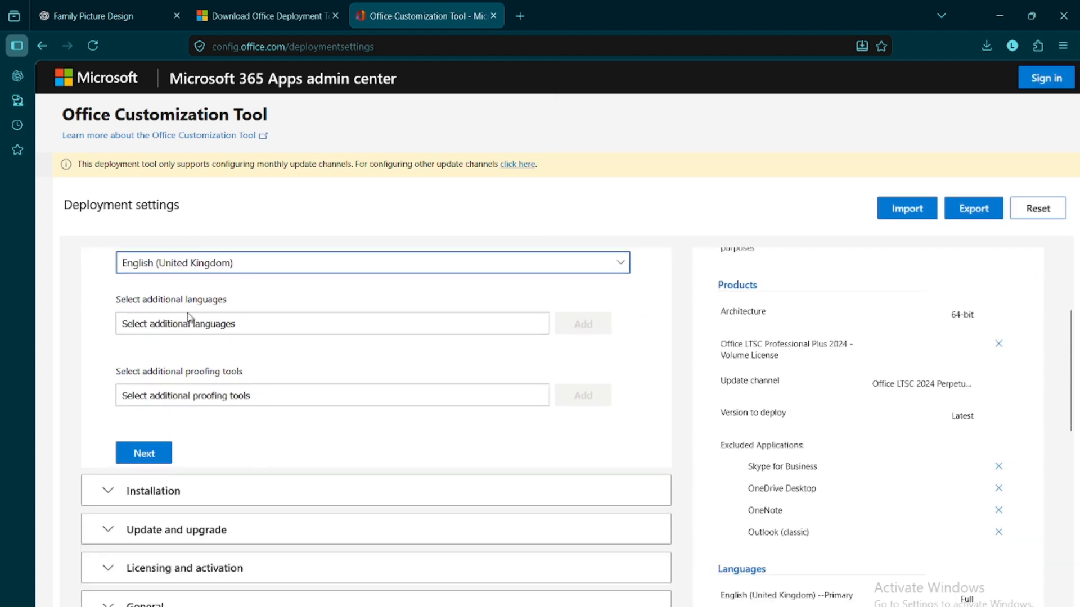
pyautogui.scroll(-2, 416, 377)
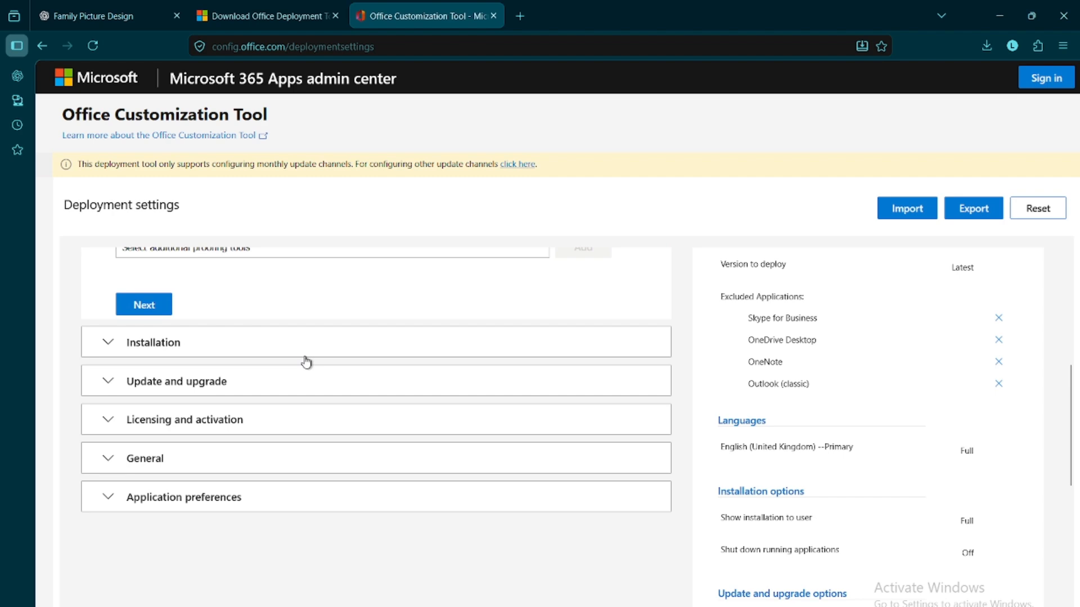
pyautogui.click(144, 304)
# Accept the default settings for installation, update and upgrade, and licensing and activation
pyautogui.scroll(-5, 241, 557)
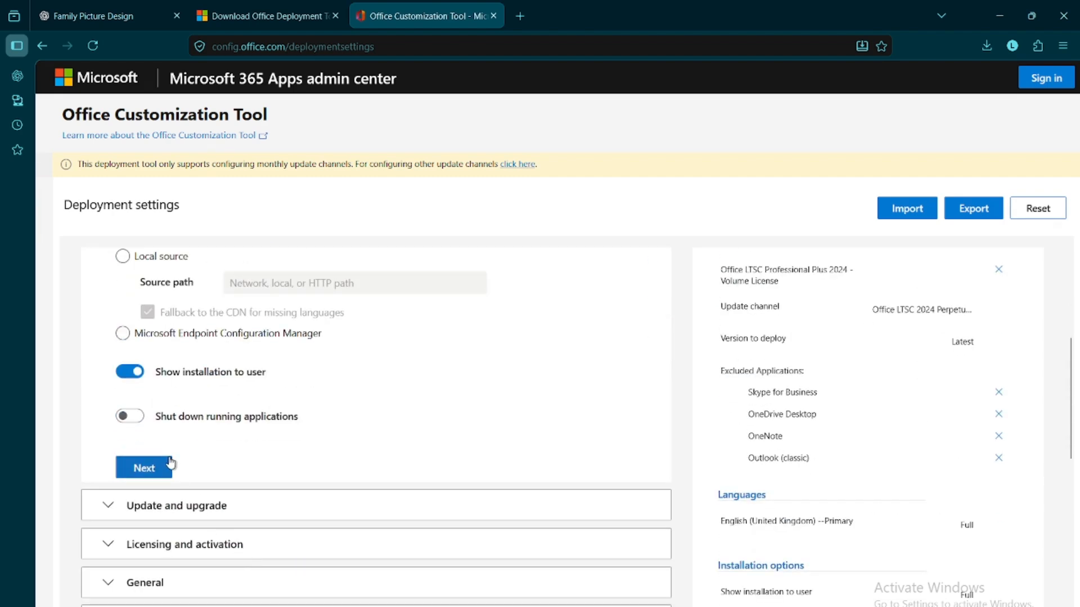
pyautogui.click(151, 467)
pyautogui.scroll(-4, 228, 454)
pyautogui.scroll(-5, 197, 568)
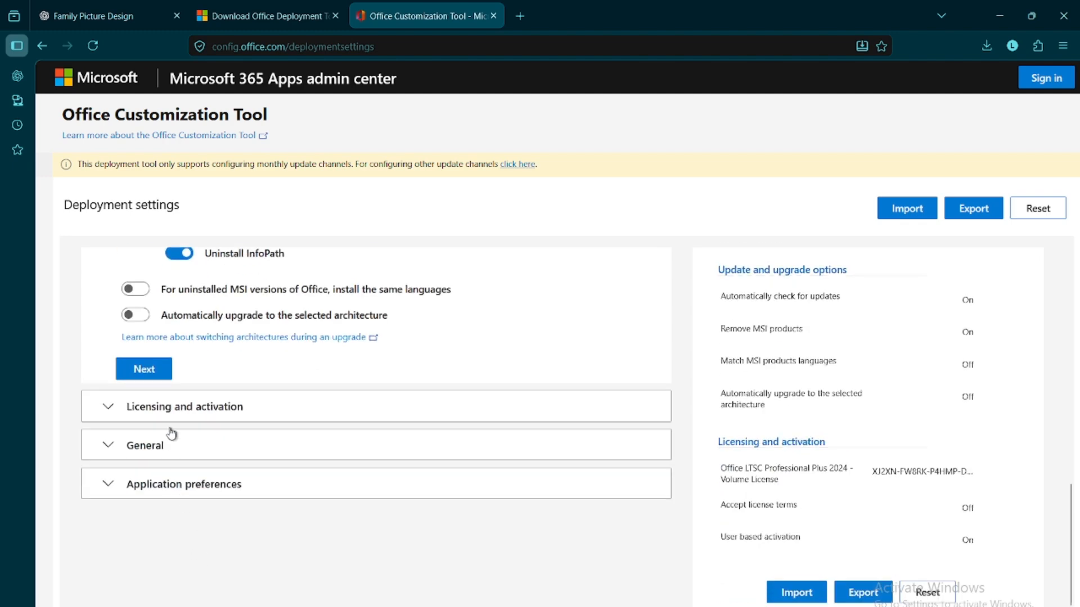
pyautogui.click(150, 367)
pyautogui.scroll(-8, 174, 416)
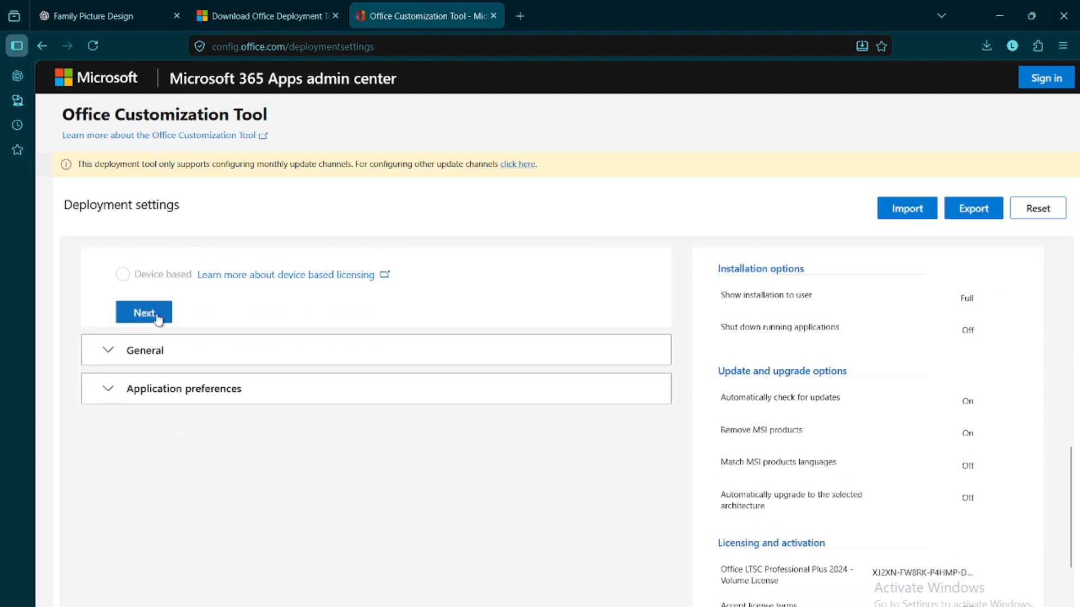
pyautogui.click(156, 313)
# Enter the organization name for the Company property in the General settings
pyautogui.scroll(-5, 235, 423)
pyautogui.scroll(3, 234, 427)
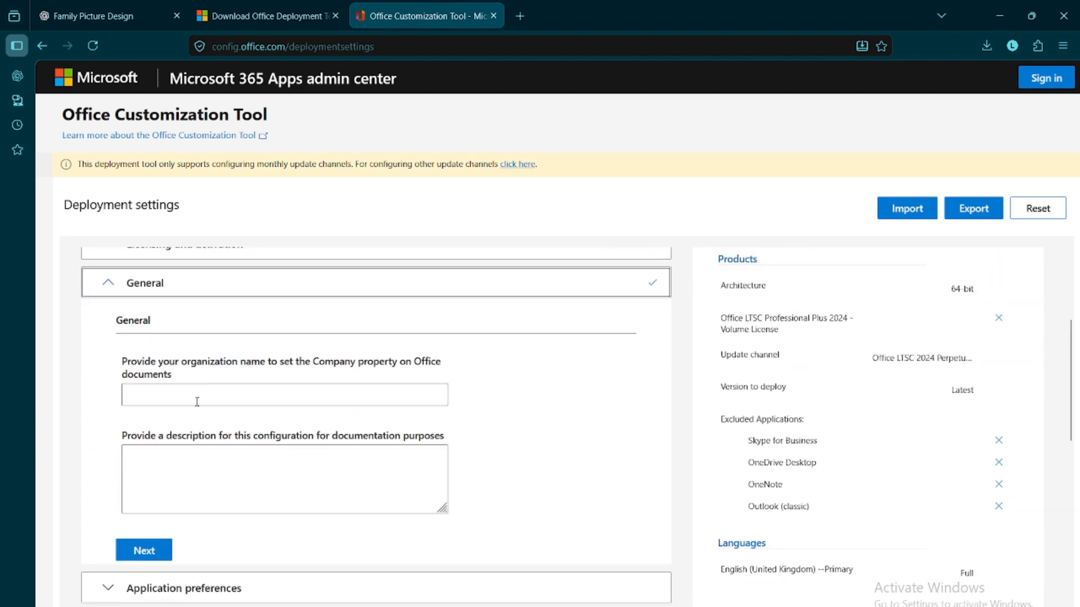
pyautogui.click(197, 399)
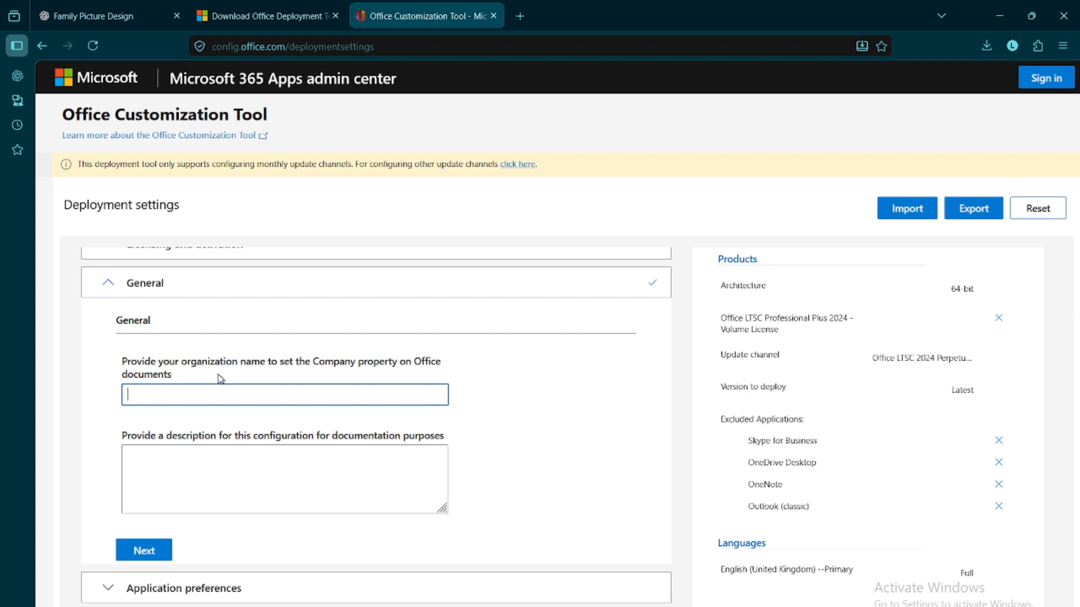
pyautogui.write('L')
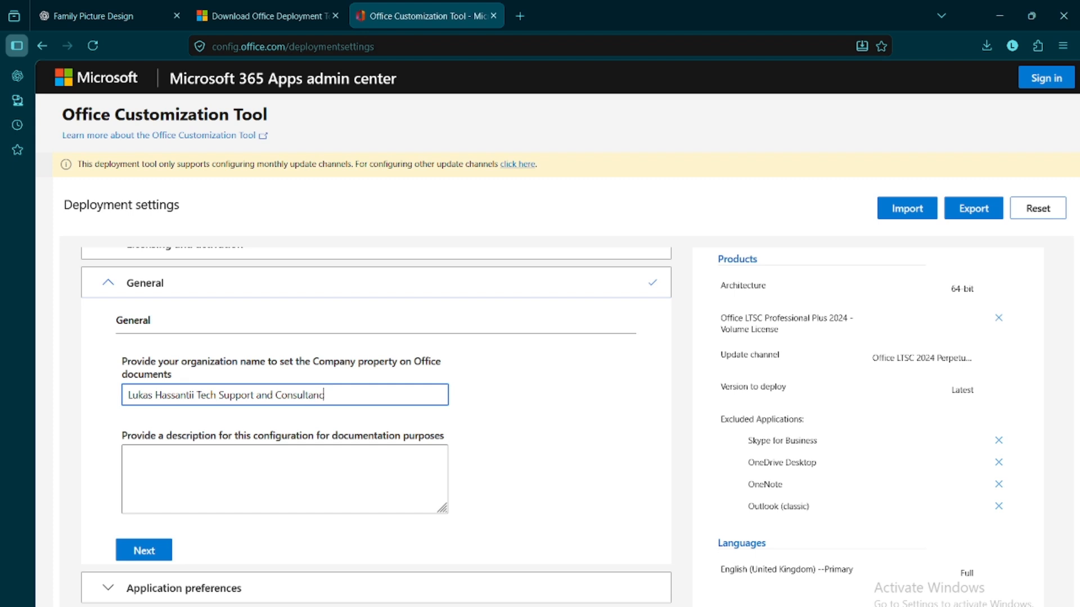
# Describe the configuration as "i offer a tech support to individual and small business" and proceed to the application preferences
pyautogui.click(180, 490)
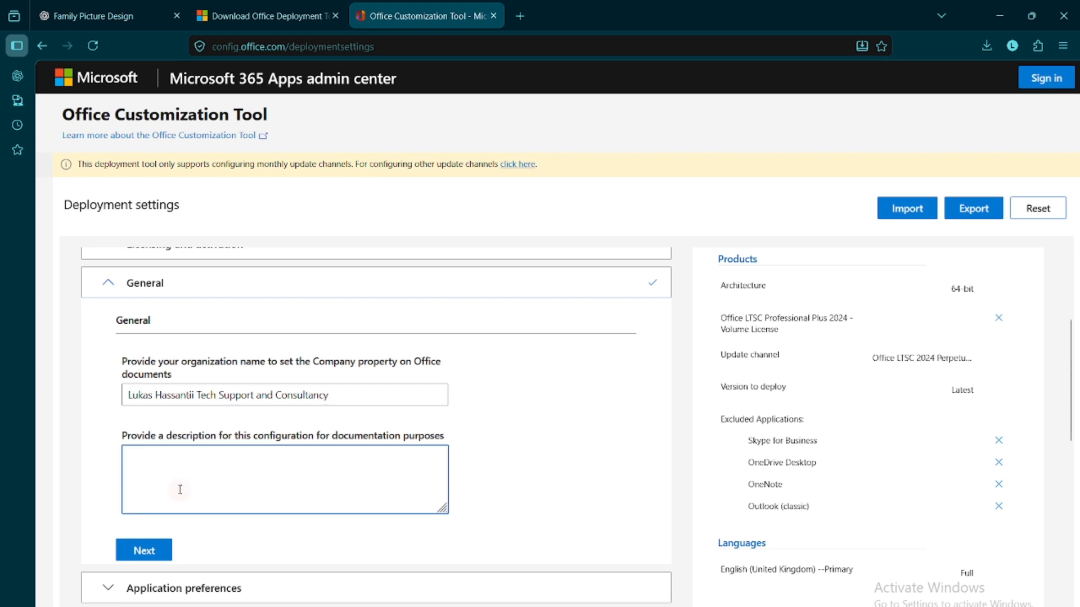
pyautogui.write('i offer a tech s')
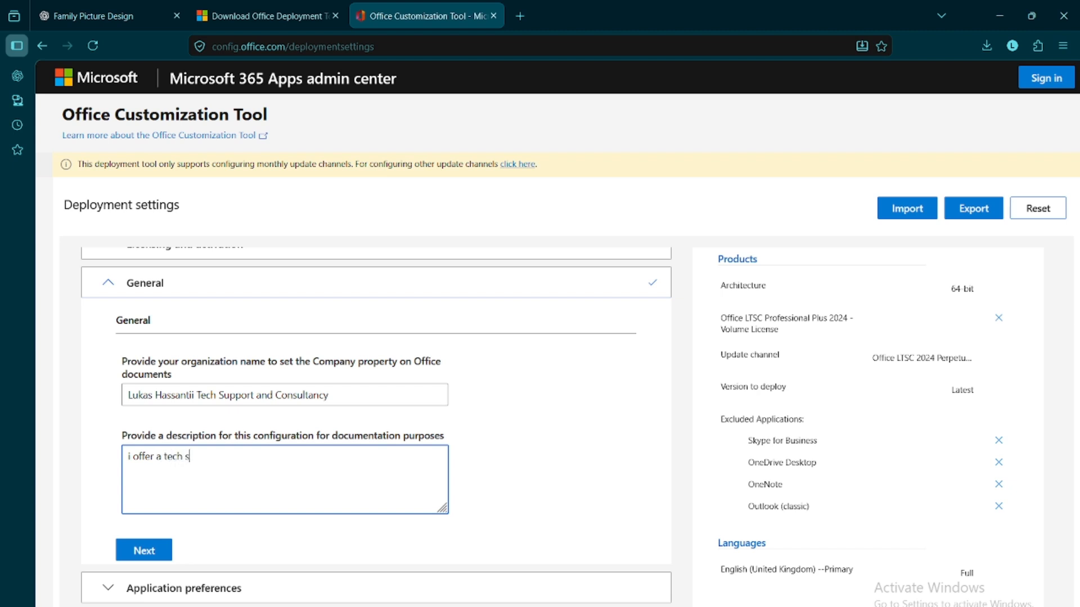
pyautogui.write('upport to indi')
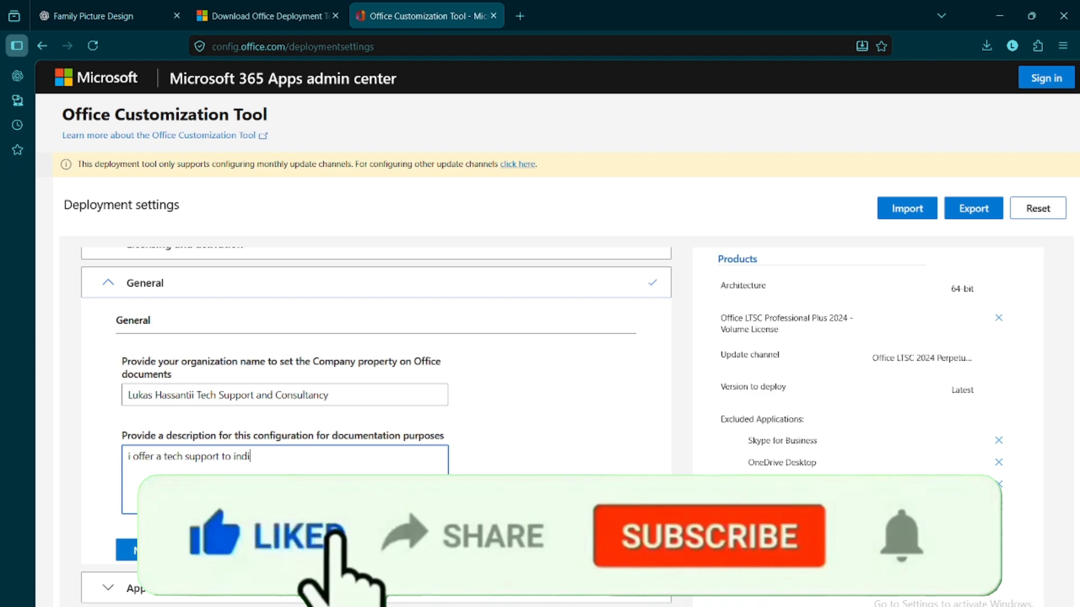
pyautogui.write('vidua')
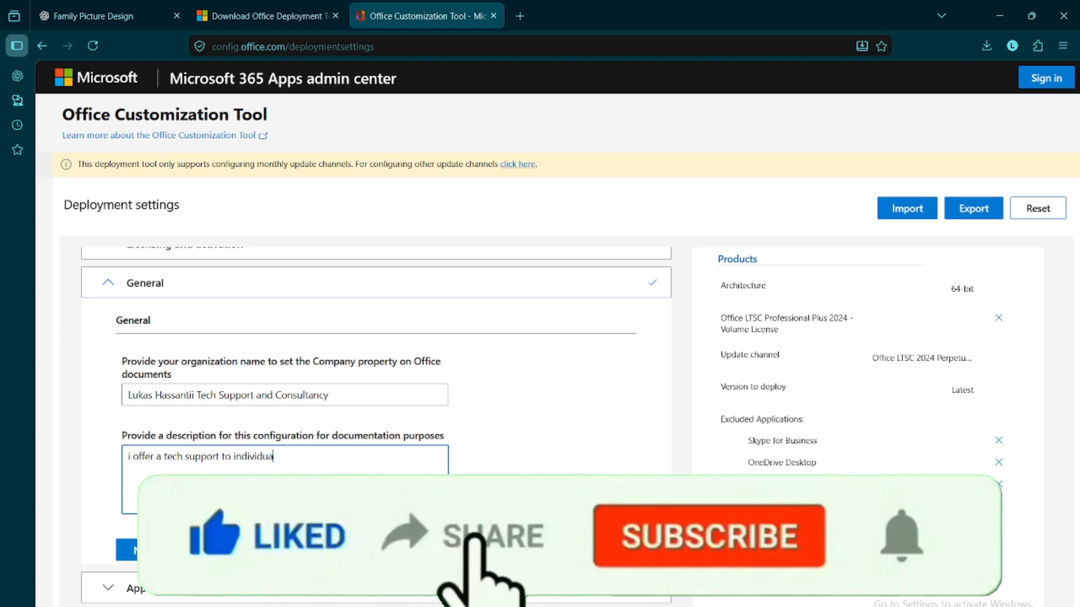
pyautogui.write('l and sm')
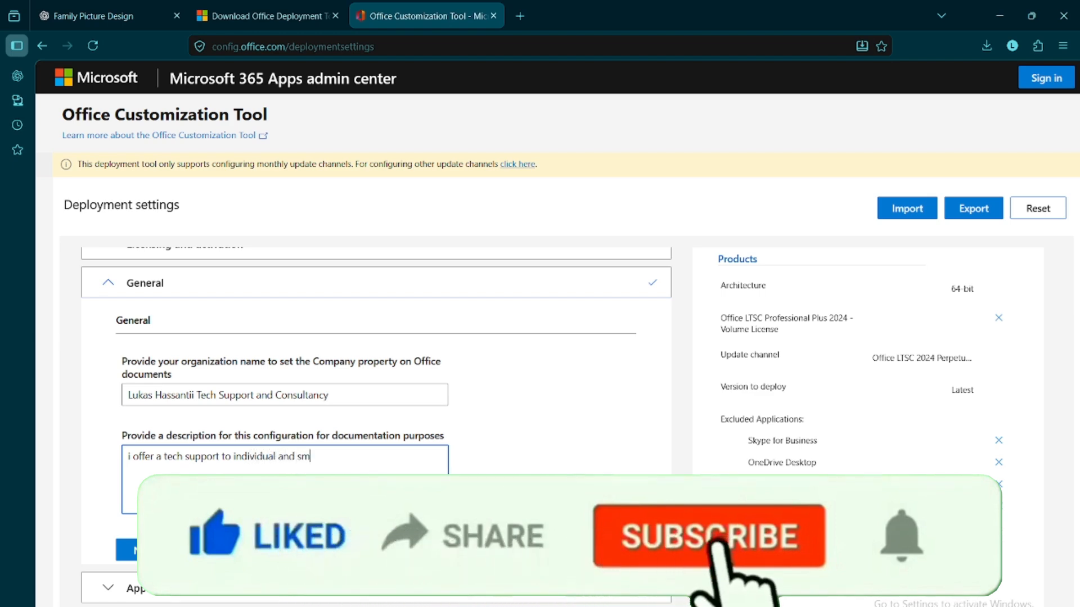
pyautogui.write('all busine')
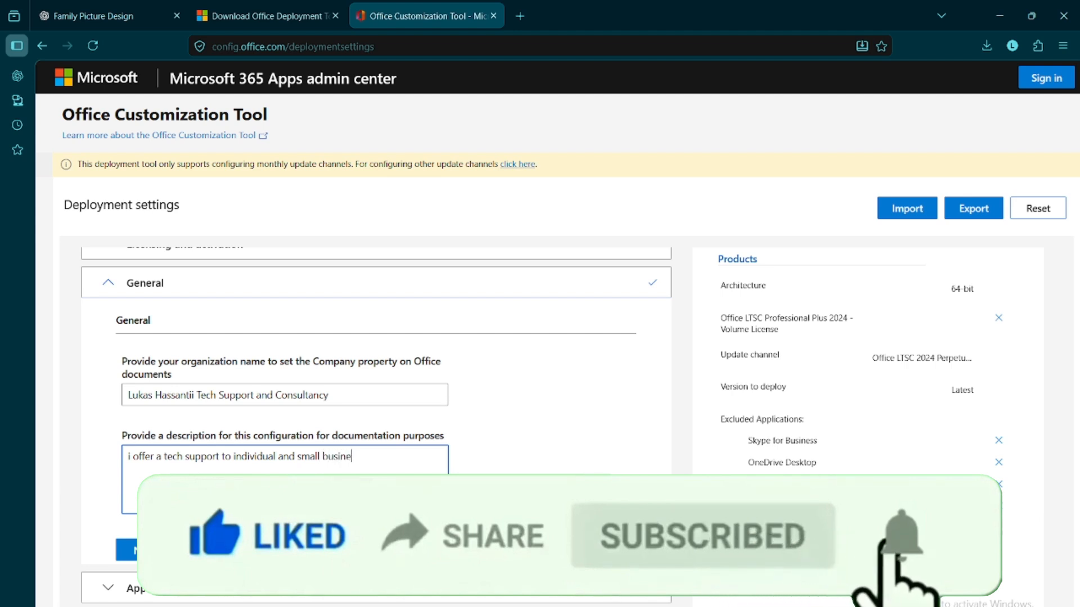
pyautogui.write('ss')
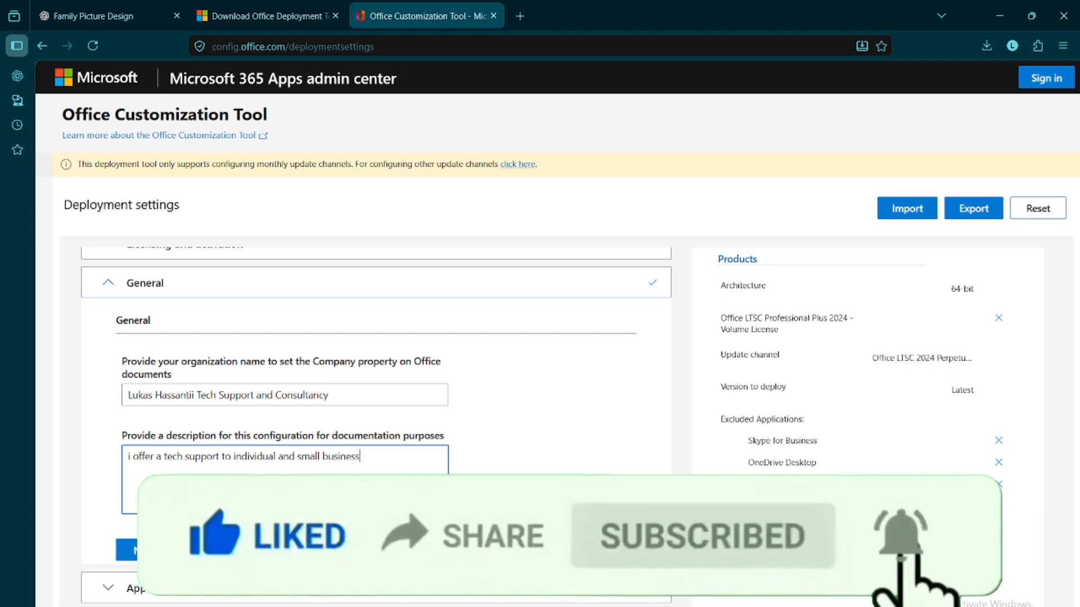
pyautogui.click(131, 555)
# Finish the application preferences with their default settings
pyautogui.scroll(-10, 186, 512)
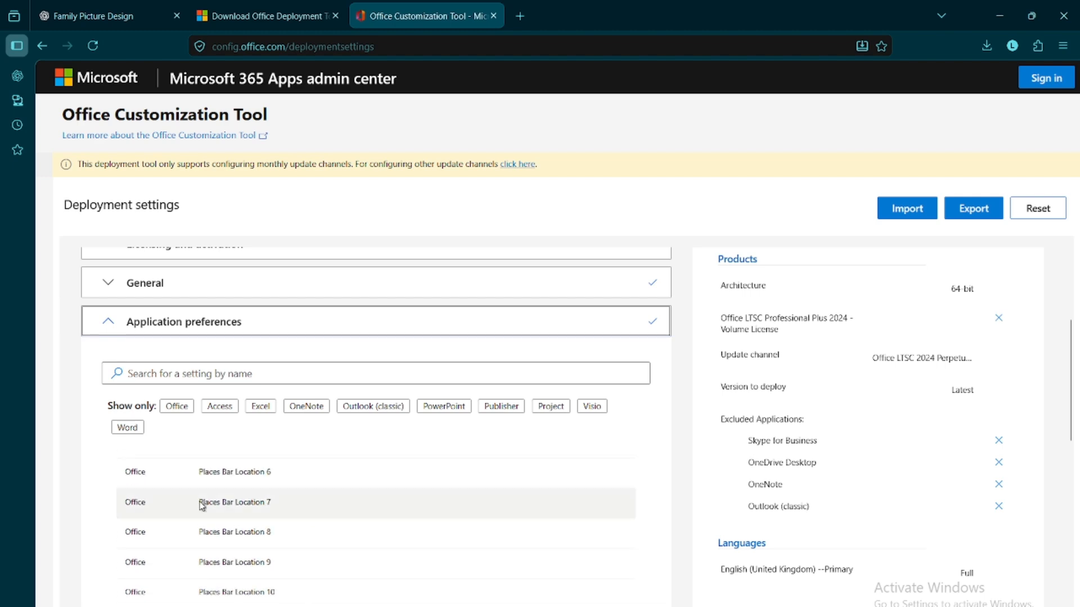
pyautogui.scroll(-10, 200, 557)
pyautogui.click(143, 591)
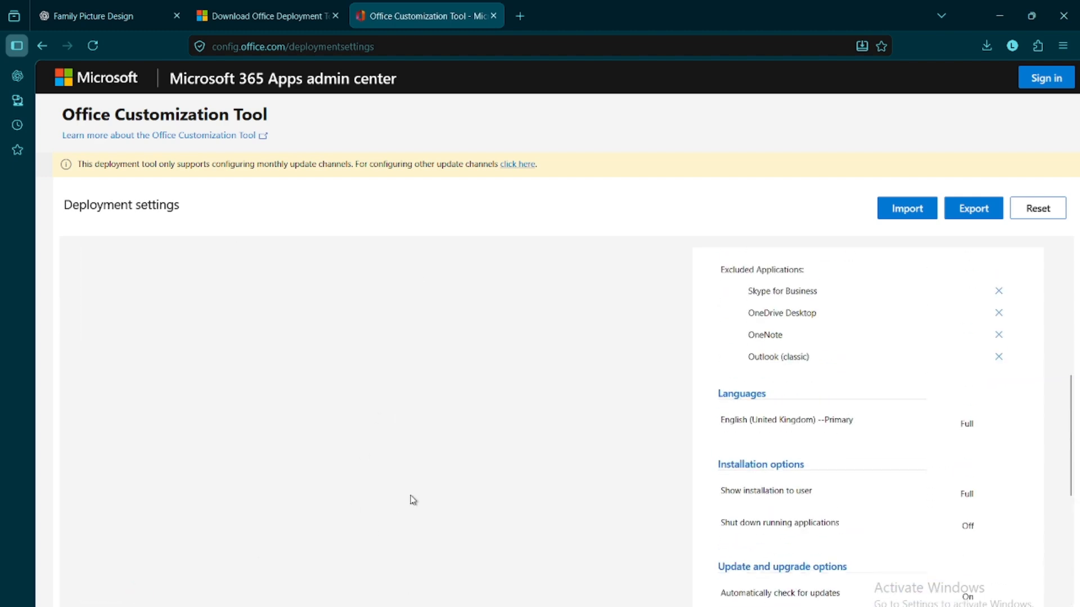
# Accept the license terms, export the configuration to XML with the file name Configuration, and show the downloaded file in its folder
pyautogui.scroll(5, 413, 500)
pyautogui.scroll(1, 976, 366)
pyautogui.scroll(-10, 976, 366)
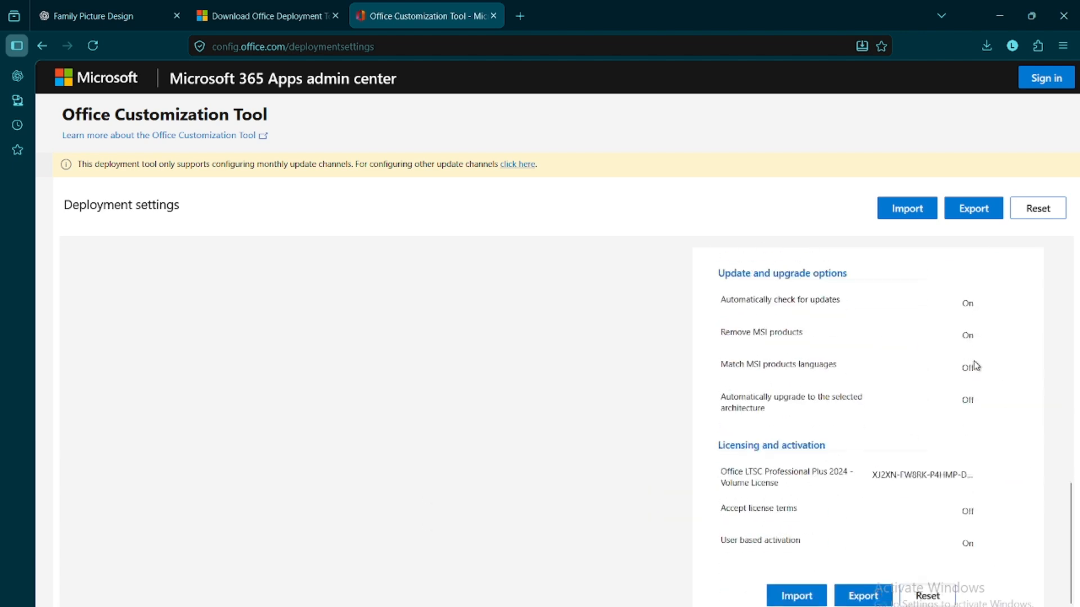
pyautogui.click(968, 210)
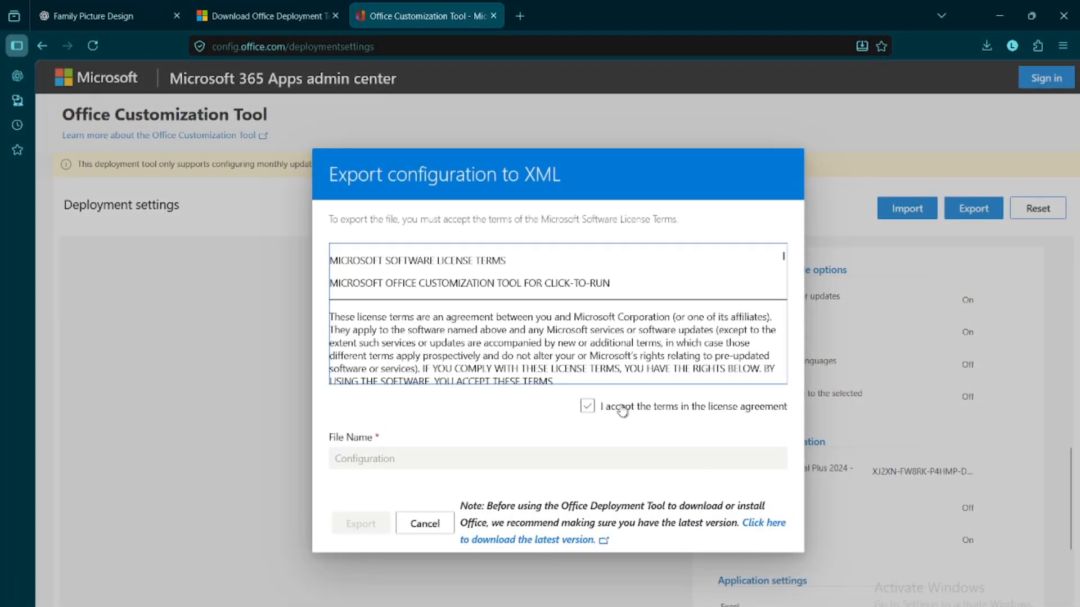
pyautogui.click(589, 406)
pyautogui.click(589, 407)
pyautogui.click(588, 406)
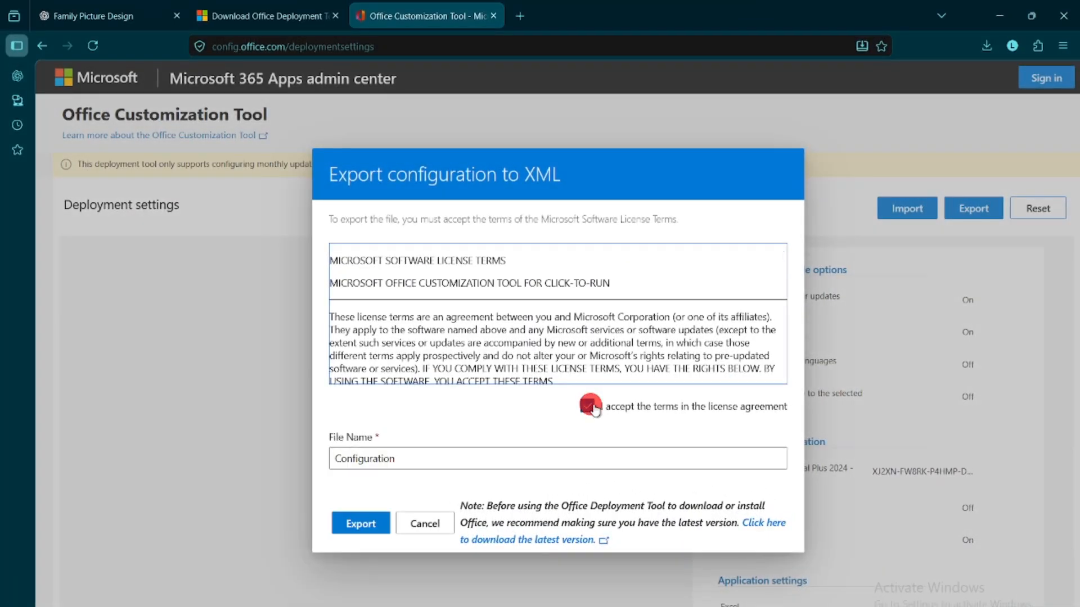
pyautogui.click(423, 464)
pyautogui.click(359, 523)
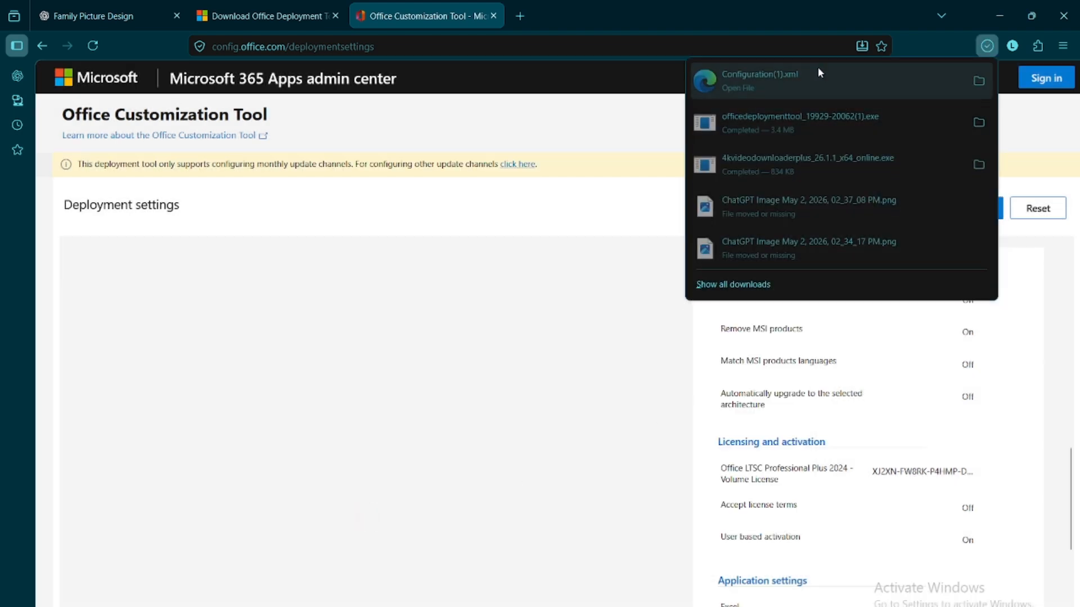
pyautogui.click(984, 78)
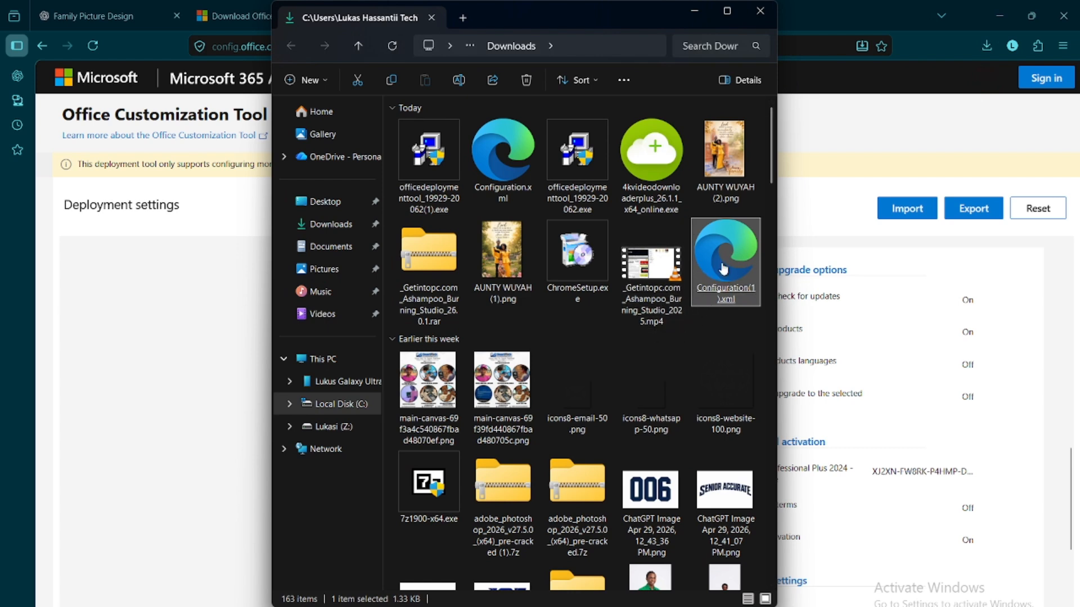
# Copy Configuration.xml from Downloads, open the office ltsc folder on Local Disk (C:), and select Configuration.xml there
pyautogui.click(502, 186)
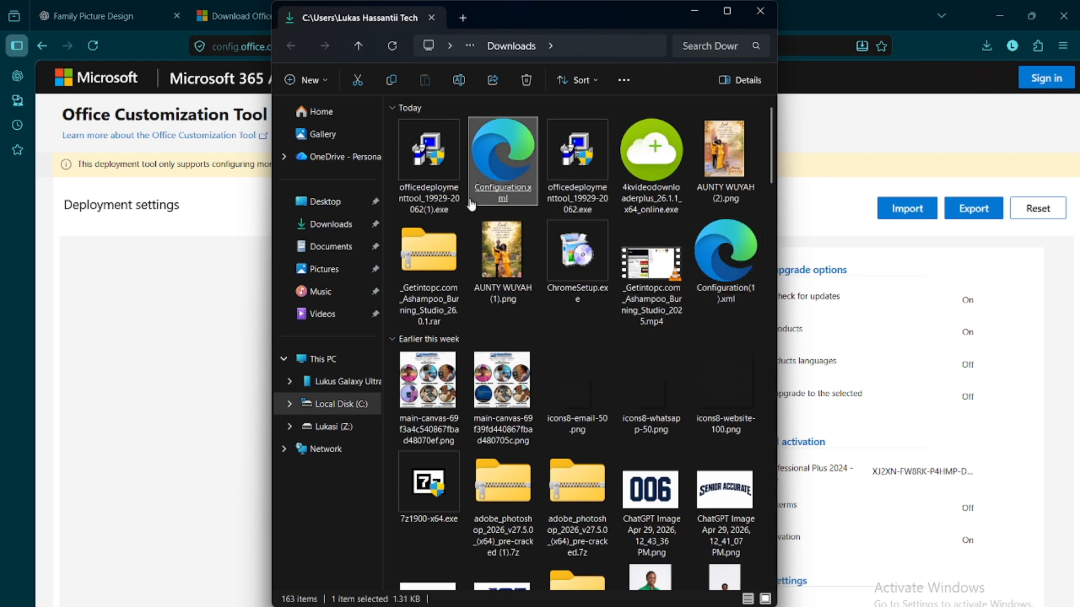
pyautogui.rightClick(498, 177)
pyautogui.click(574, 192)
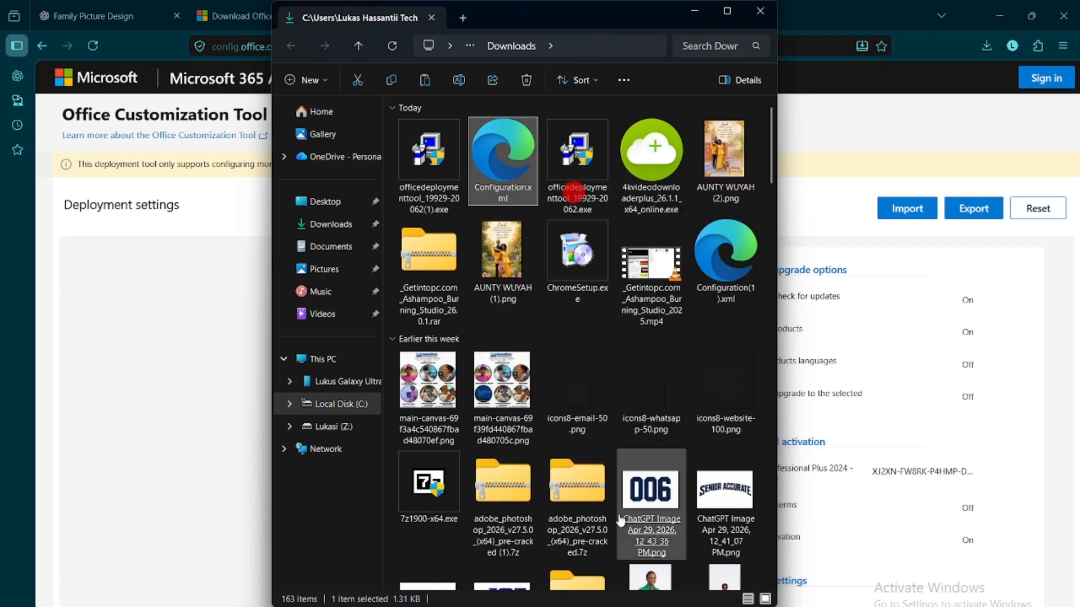
pyautogui.click(341, 354)
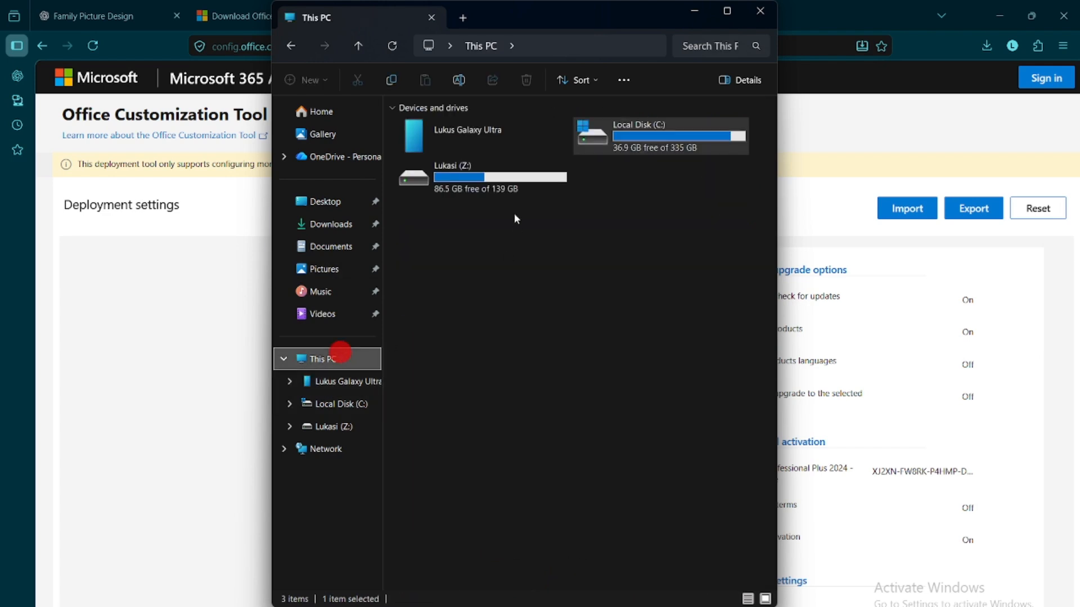
pyautogui.doubleClick(637, 138)
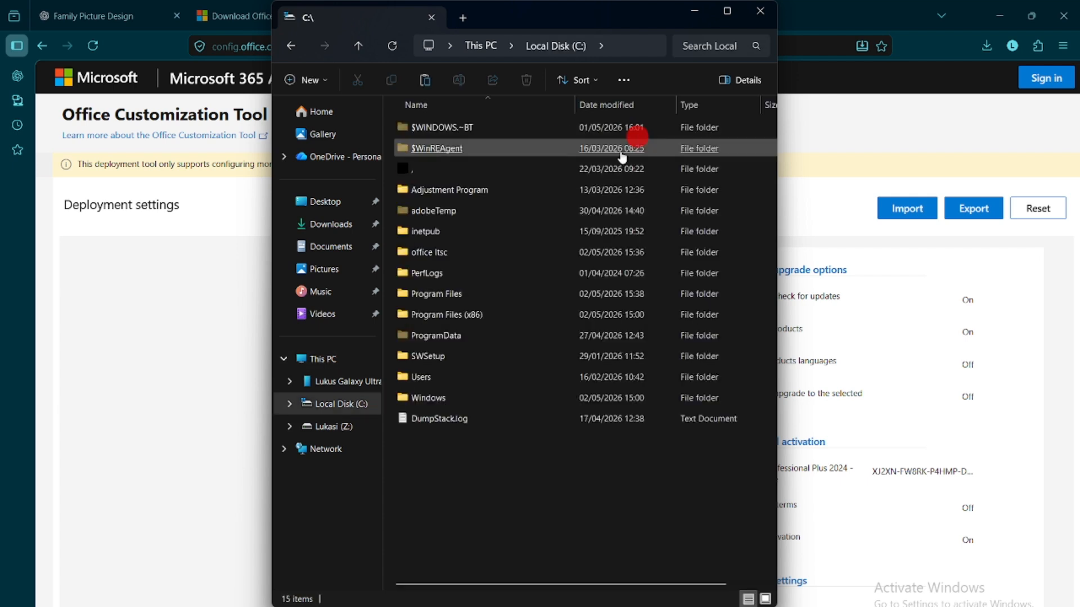
pyautogui.doubleClick(451, 249)
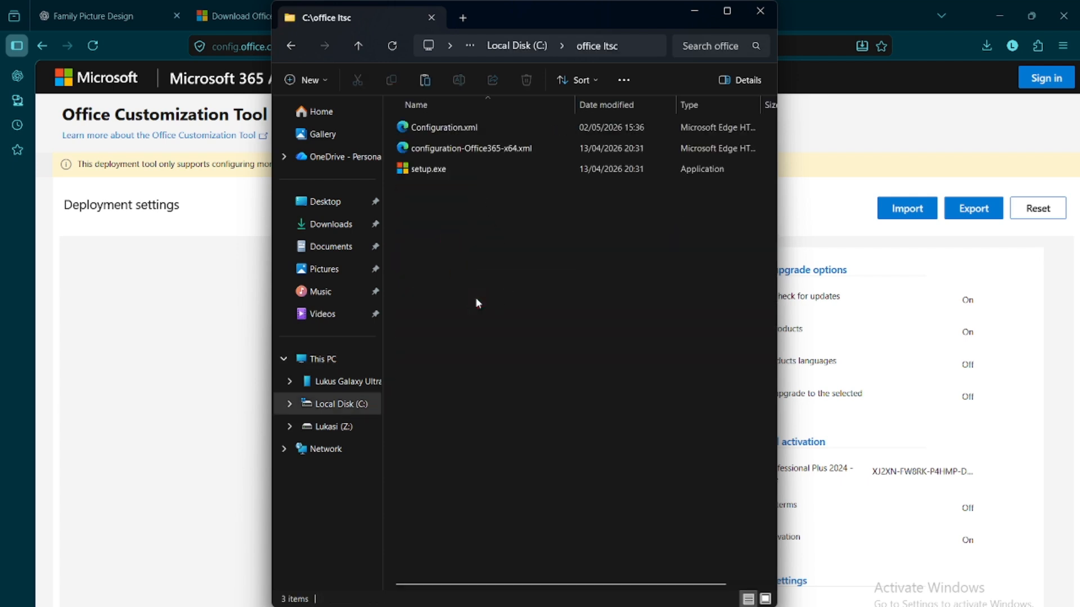
pyautogui.click(483, 129)
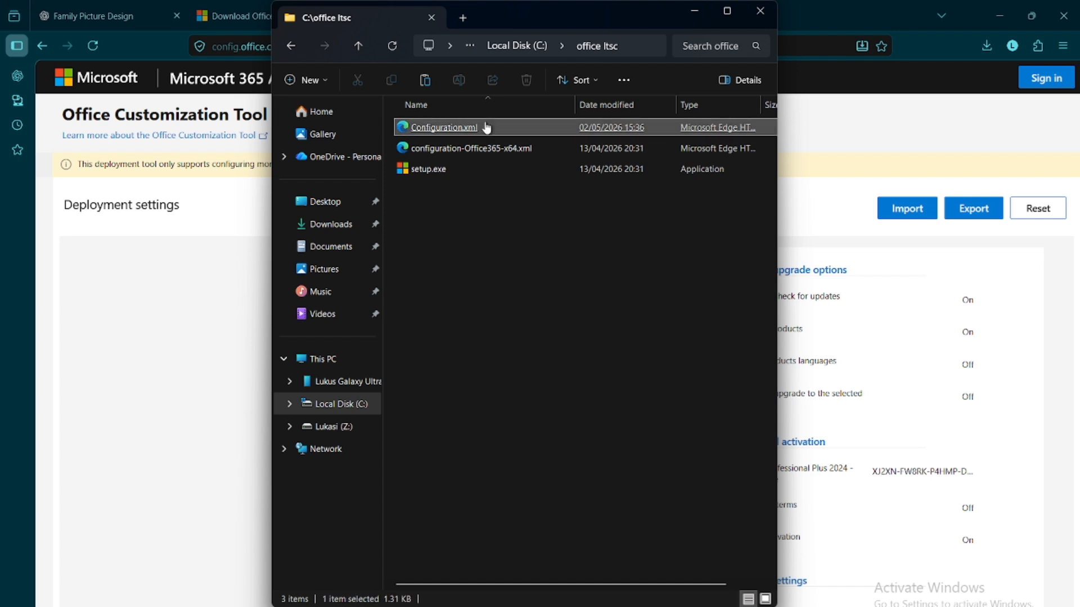
# Minimize the open windows, bring up the other office ltsc folder window maximized, and select setup.exe
pyautogui.click(695, 12)
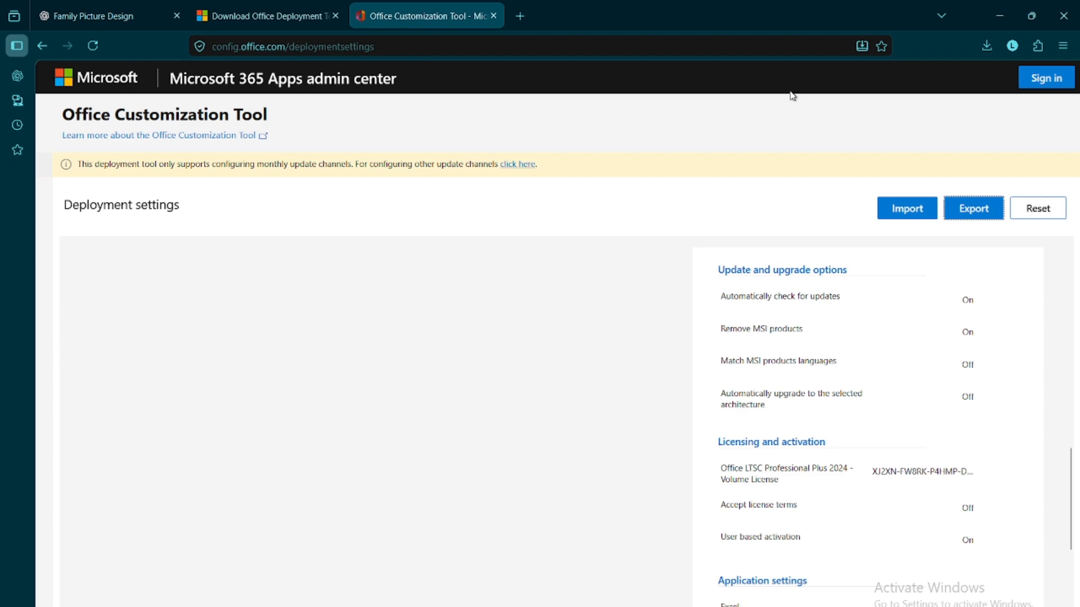
pyautogui.click(1012, 14)
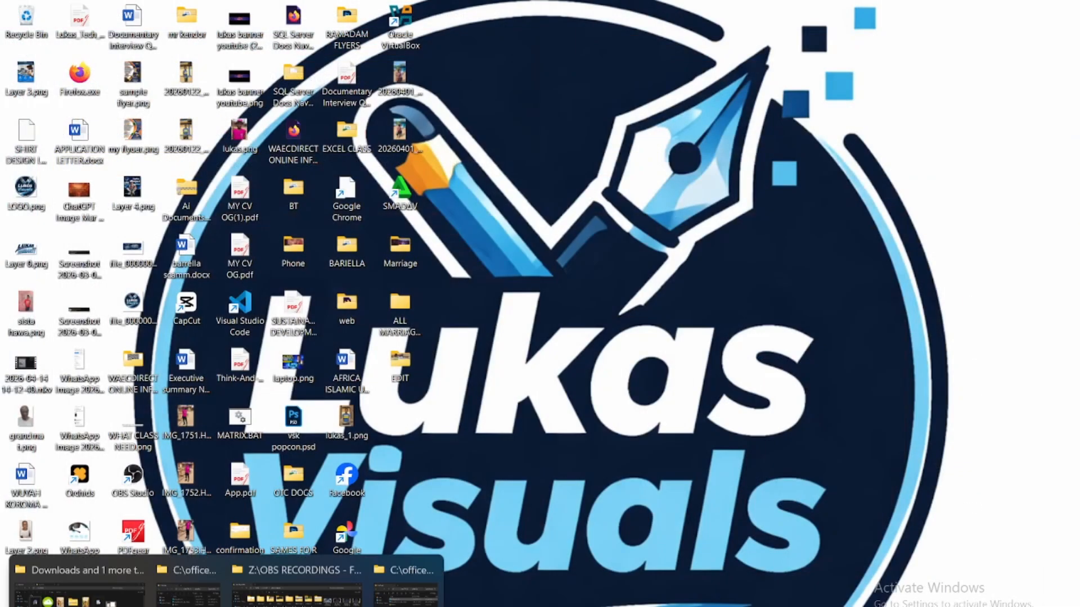
pyautogui.click(189, 588)
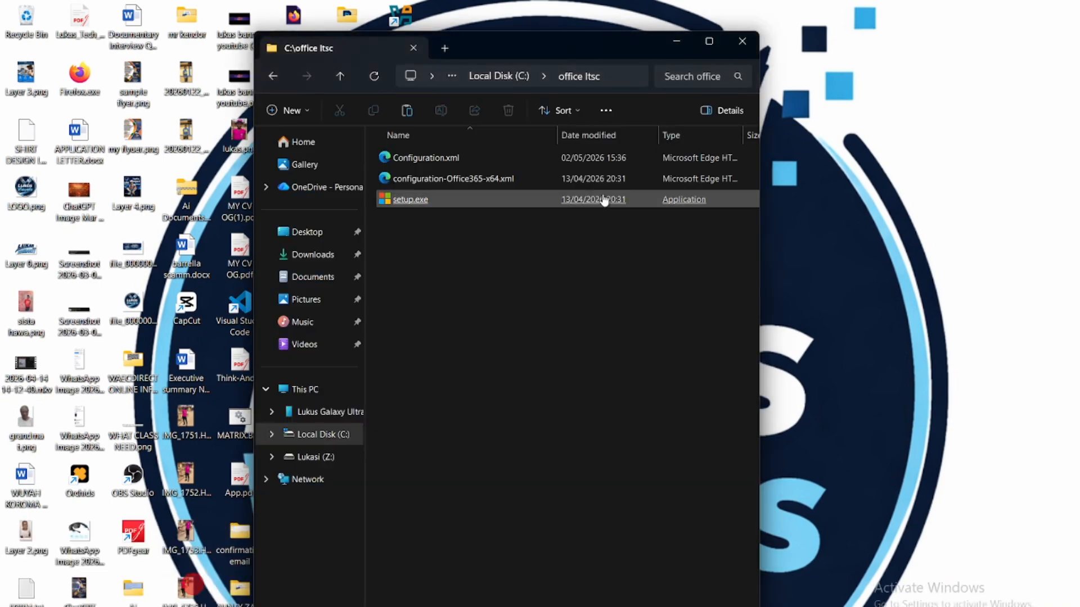
pyautogui.click(709, 40)
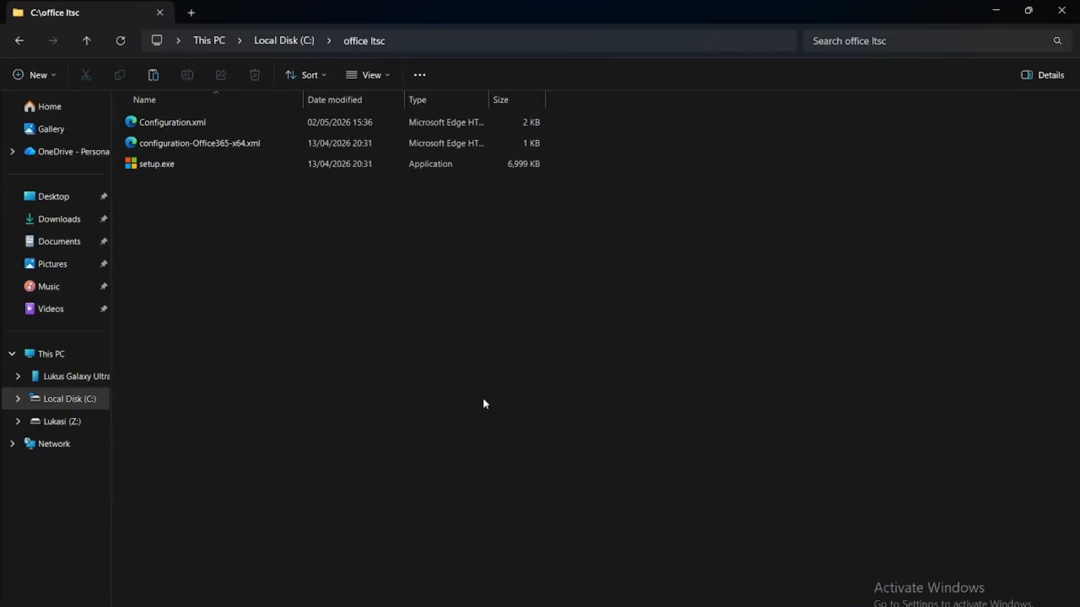
pyautogui.click(168, 167)
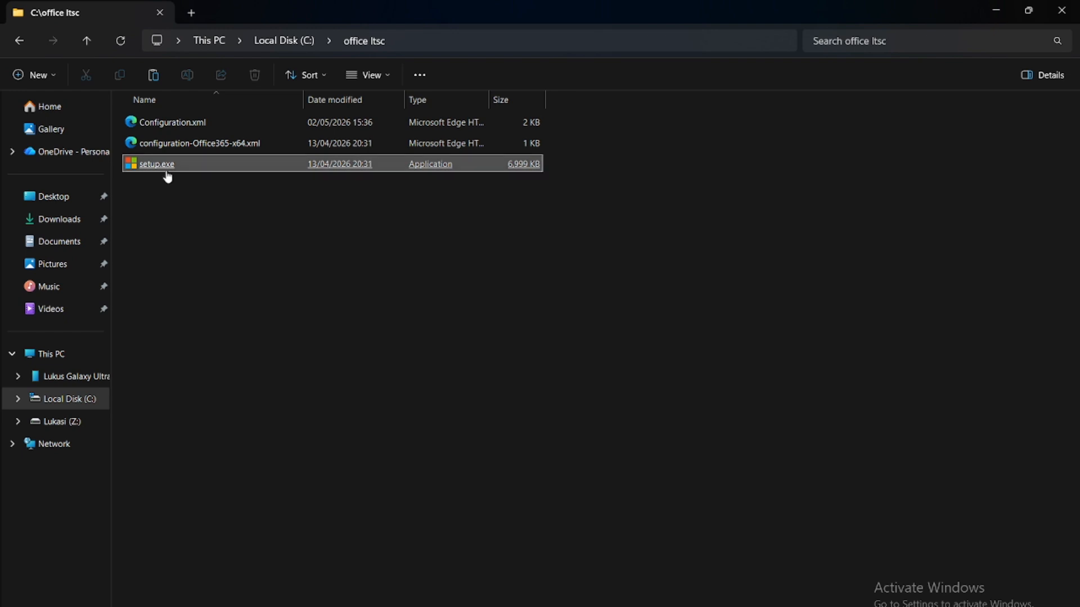
# Run Command Prompt as administrator and move its window below the files in the office ltsc folder
pyautogui.press('super')
pyautogui.write('cm')
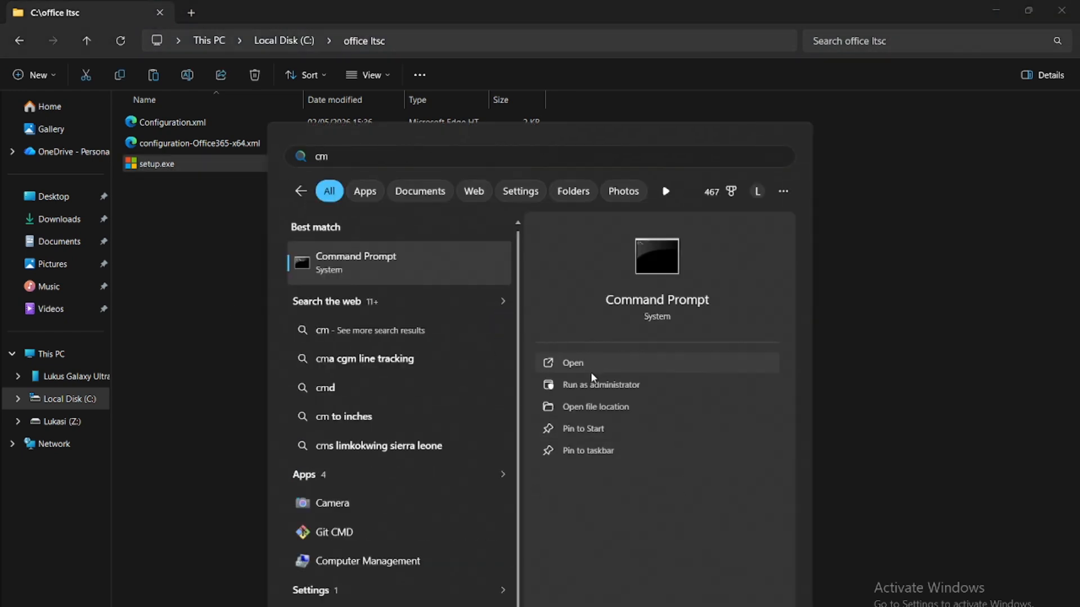
pyautogui.click(597, 382)
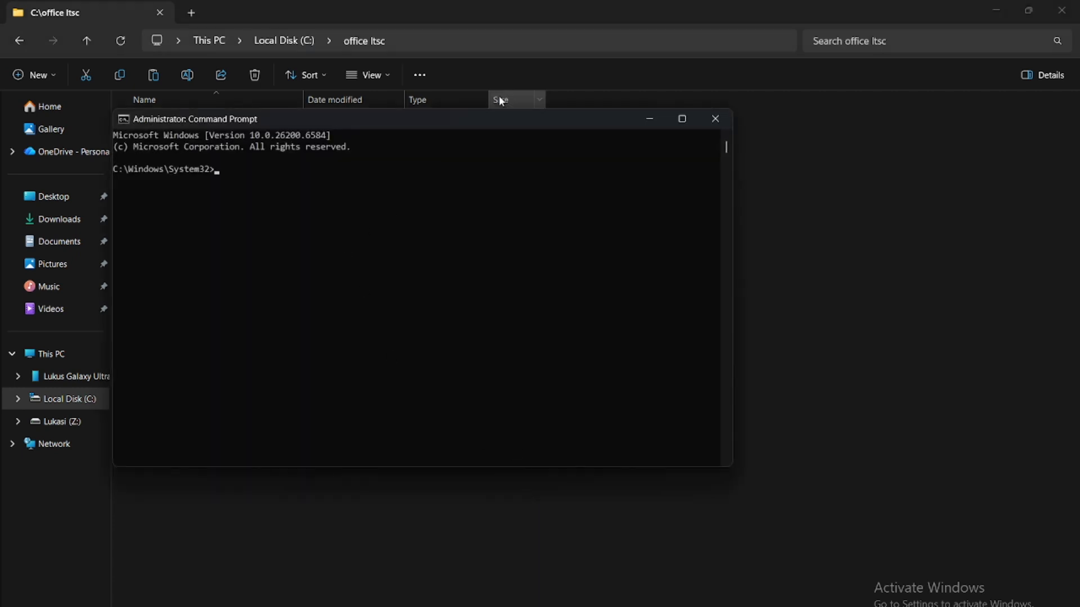
pyautogui.moveTo(498, 118); pyautogui.dragTo(519, 202)
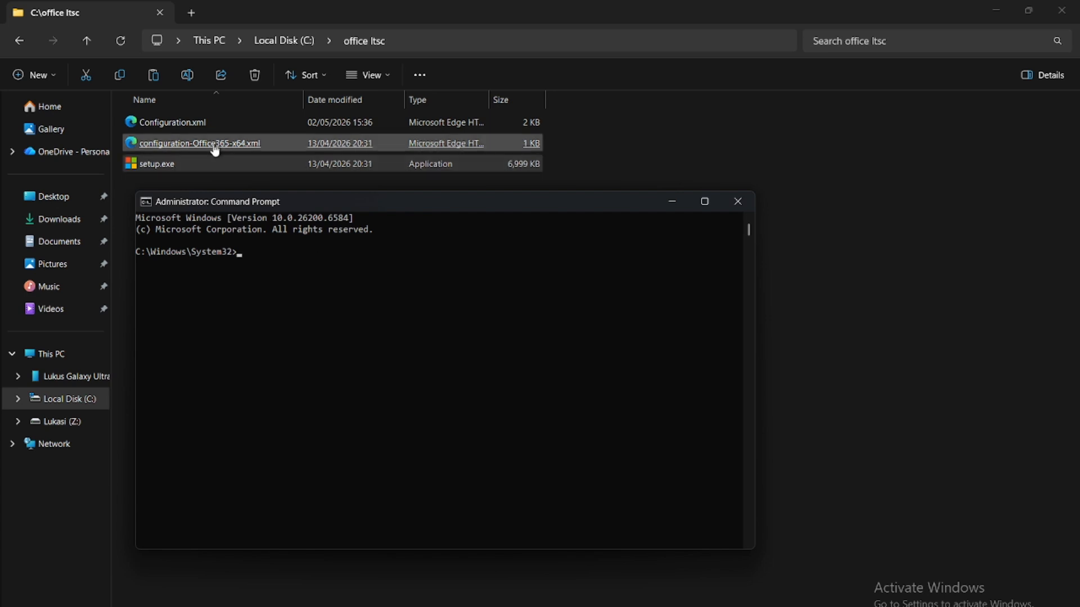
# Copy the folder's path from File Explorer and change the Command Prompt directory to C:\office ltsc with cd
pyautogui.write('cd')
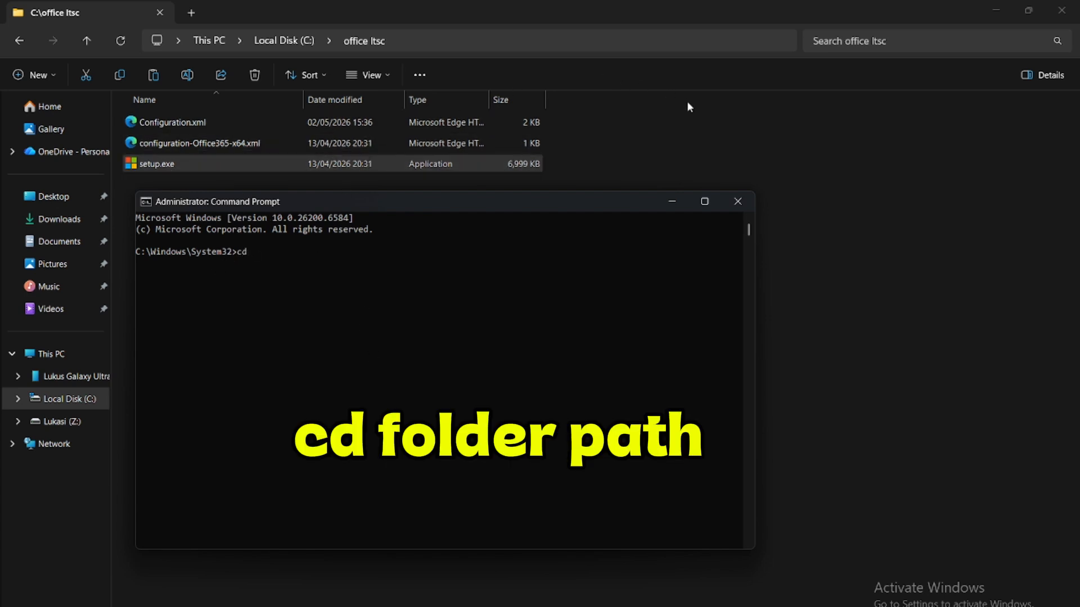
pyautogui.click(633, 98)
pyautogui.click(436, 32)
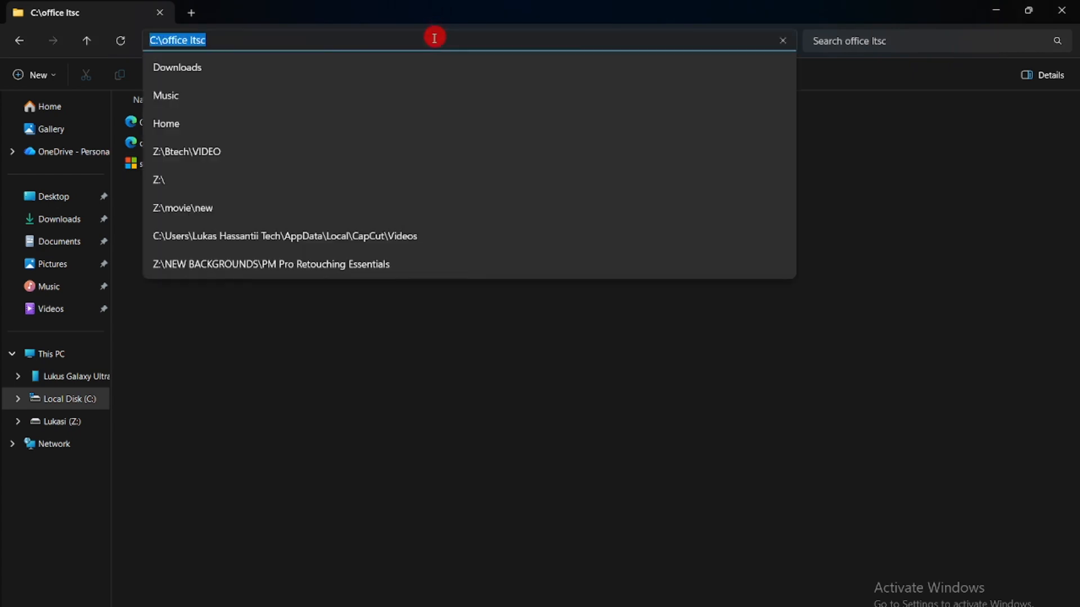
pyautogui.rightClick(191, 39)
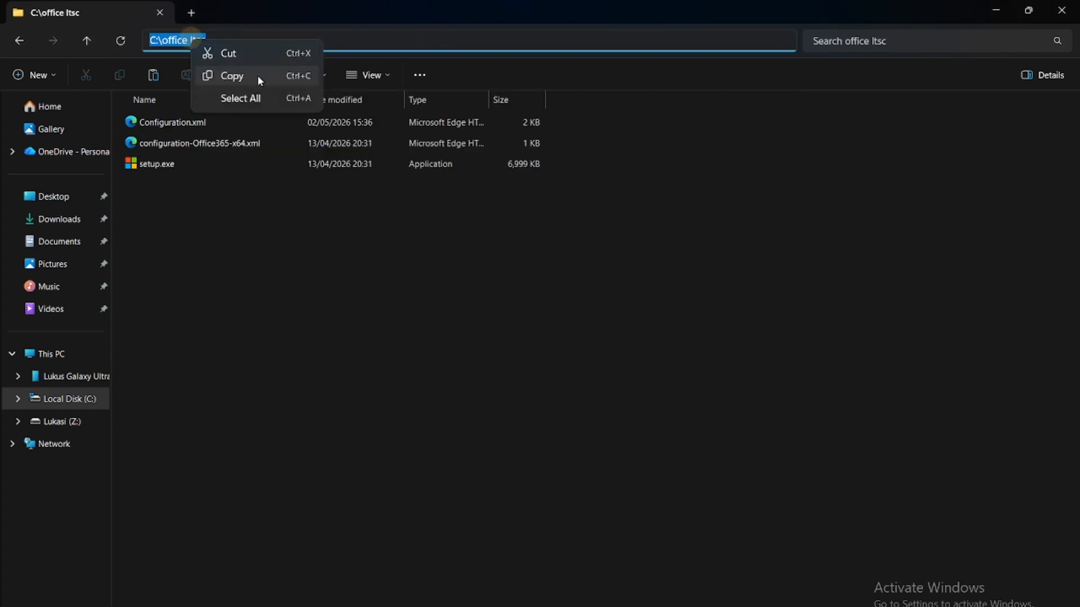
pyautogui.click(256, 76)
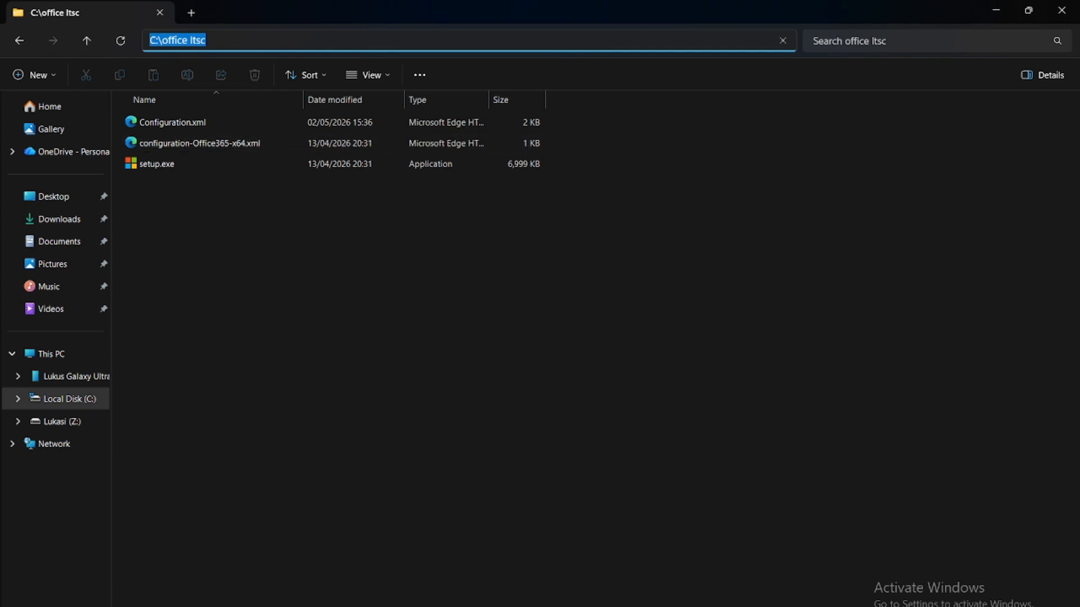
pyautogui.write('cd')
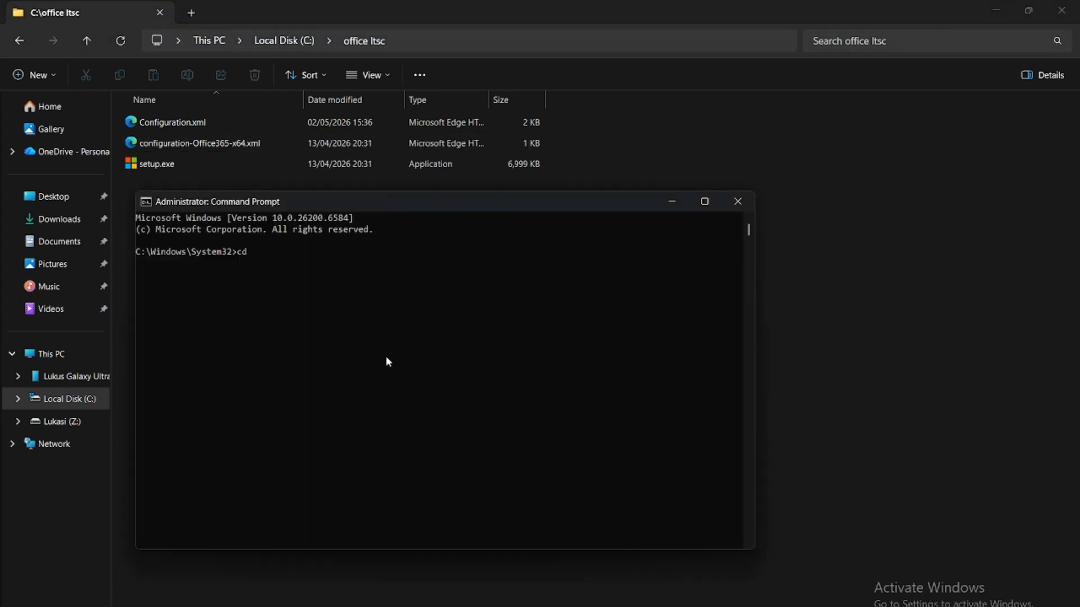
pyautogui.hotkey('ctrl', 'v')
pyautogui.press('Return')
# Copy "setup /configure configuration.xml" from Notepad, run it in Command Prompt, and close the installer once the Office installation completes
pyautogui.hotkey('alt', 'Tab')
pyautogui.rightClick(270, 270)
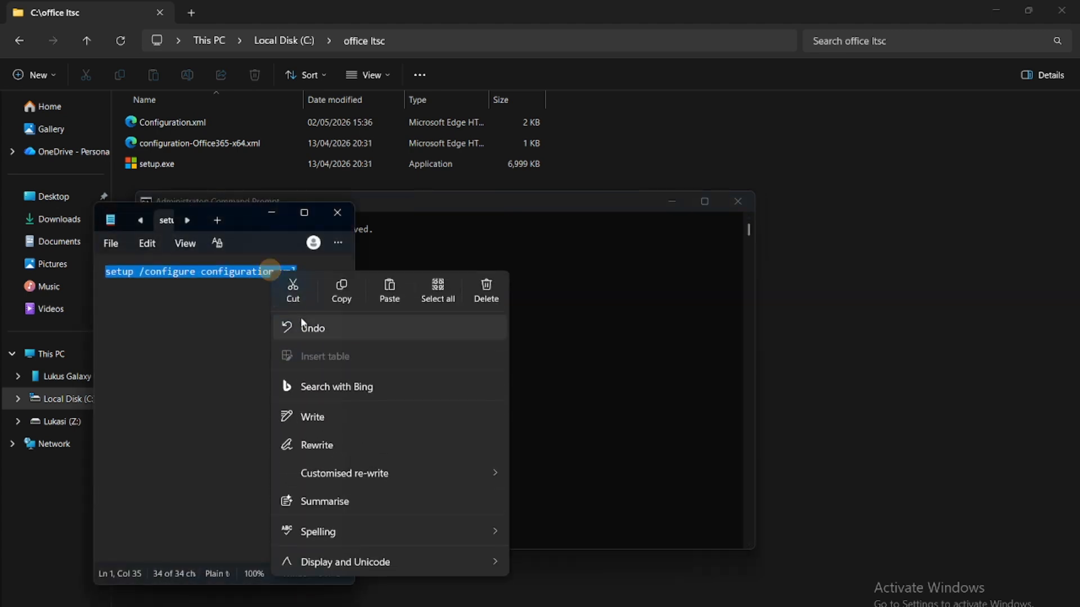
pyautogui.click(337, 292)
pyautogui.click(749, 150)
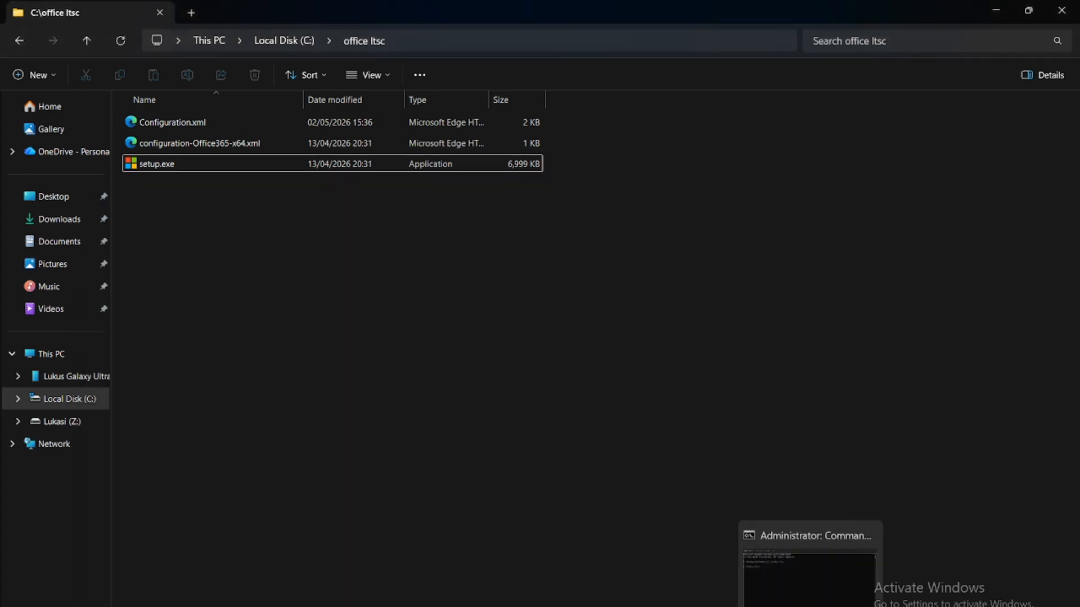
pyautogui.click(809, 605)
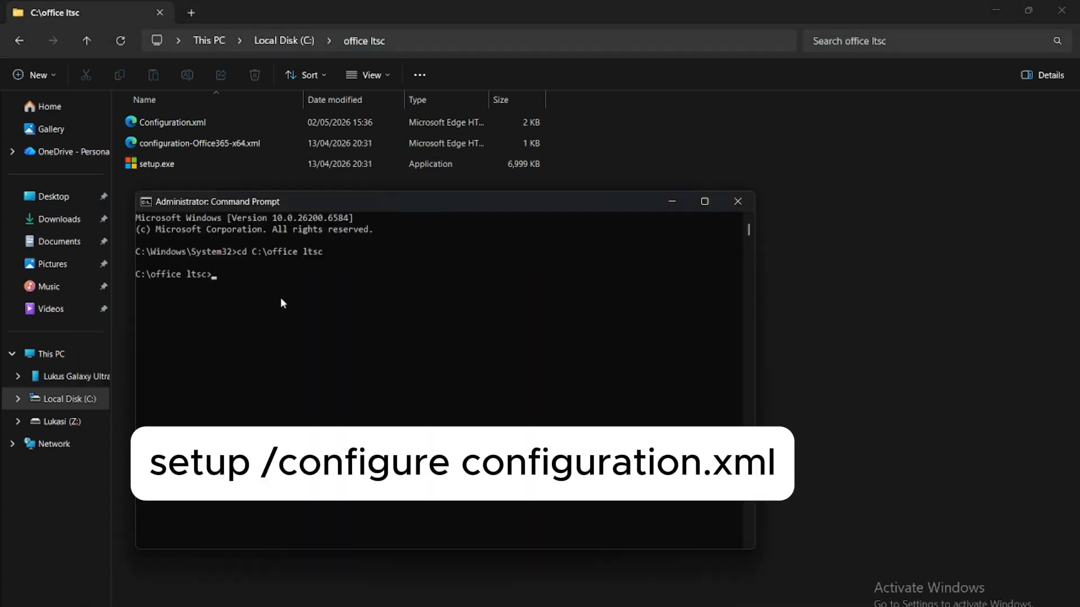
pyautogui.hotkey('ctrl', 'v')
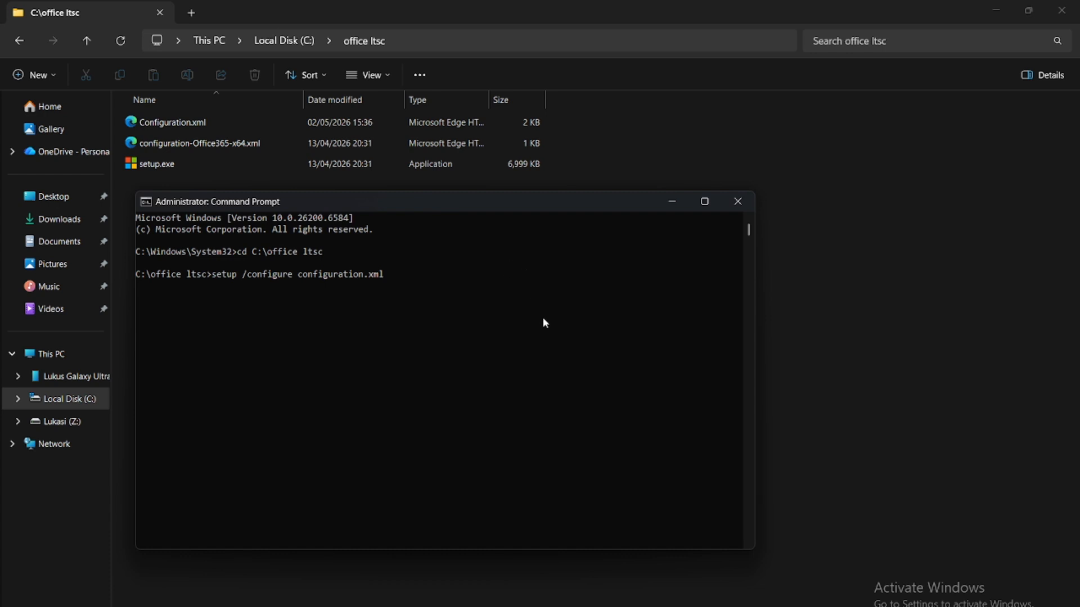
pyautogui.press('Return')
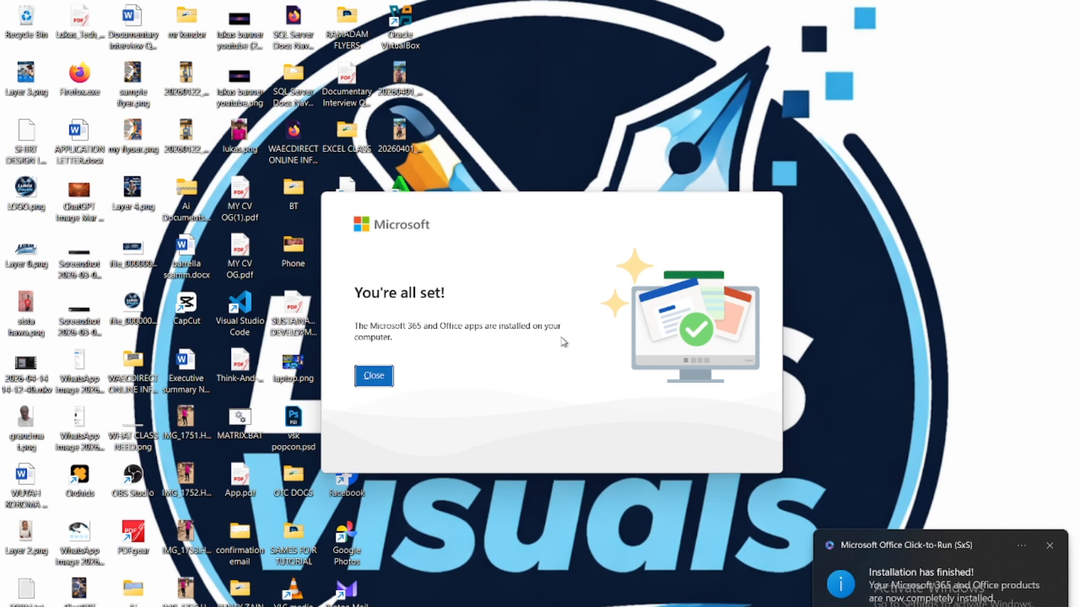
pyautogui.click(384, 383)
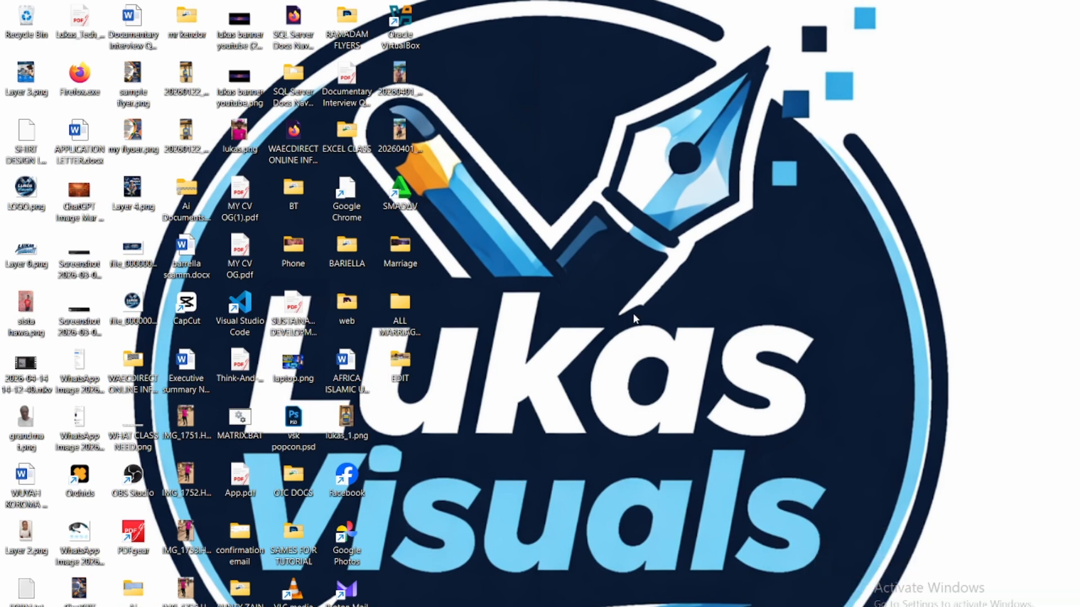
# Launch Word, accept the licence agreement, and minimize the document window
pyautogui.press('super')
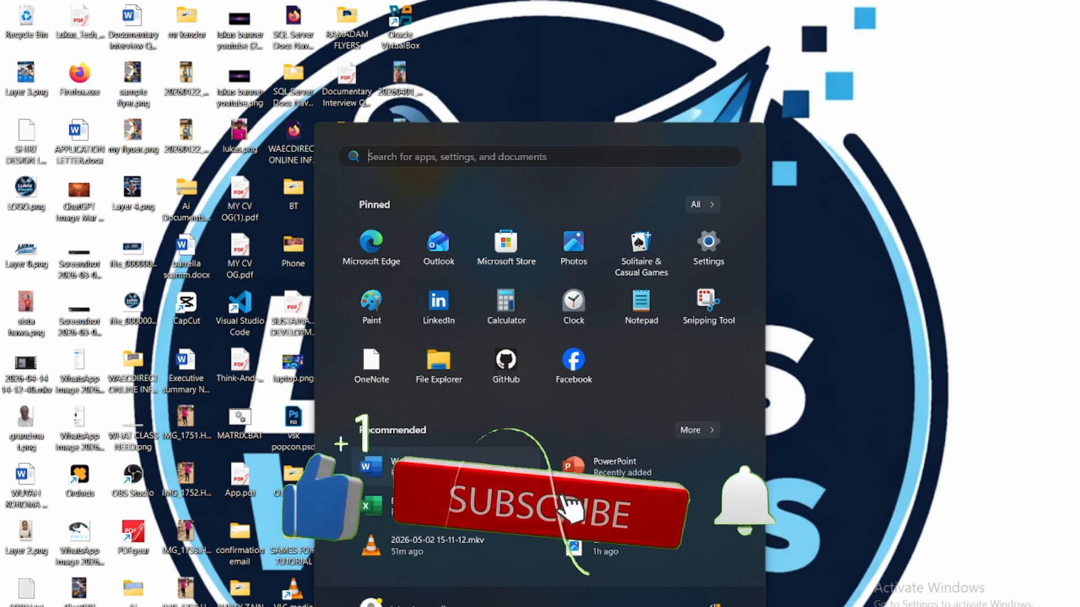
pyautogui.click(448, 469)
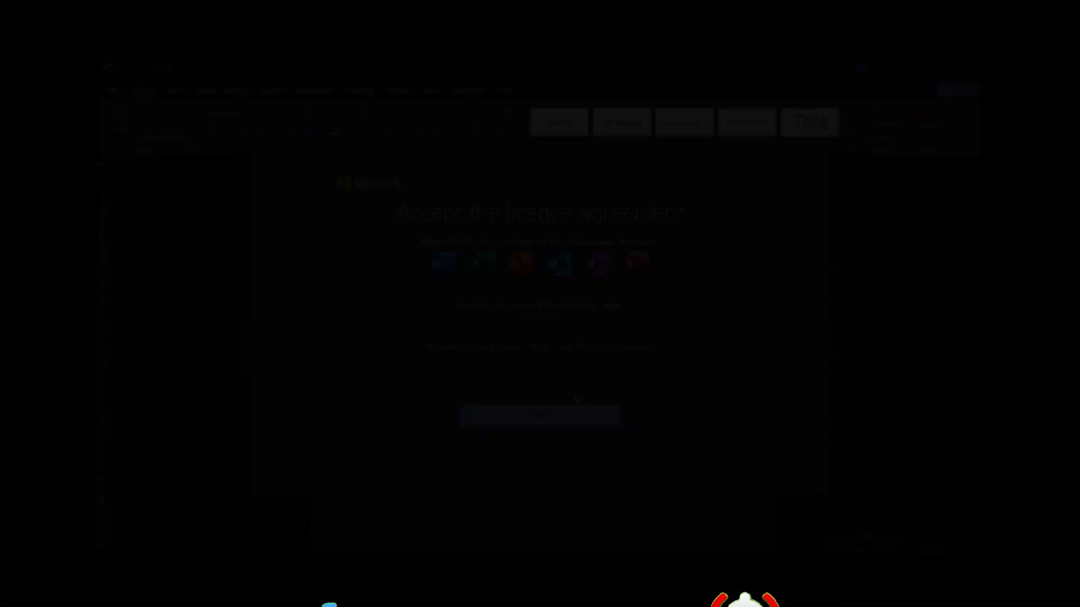
pyautogui.click(573, 432)
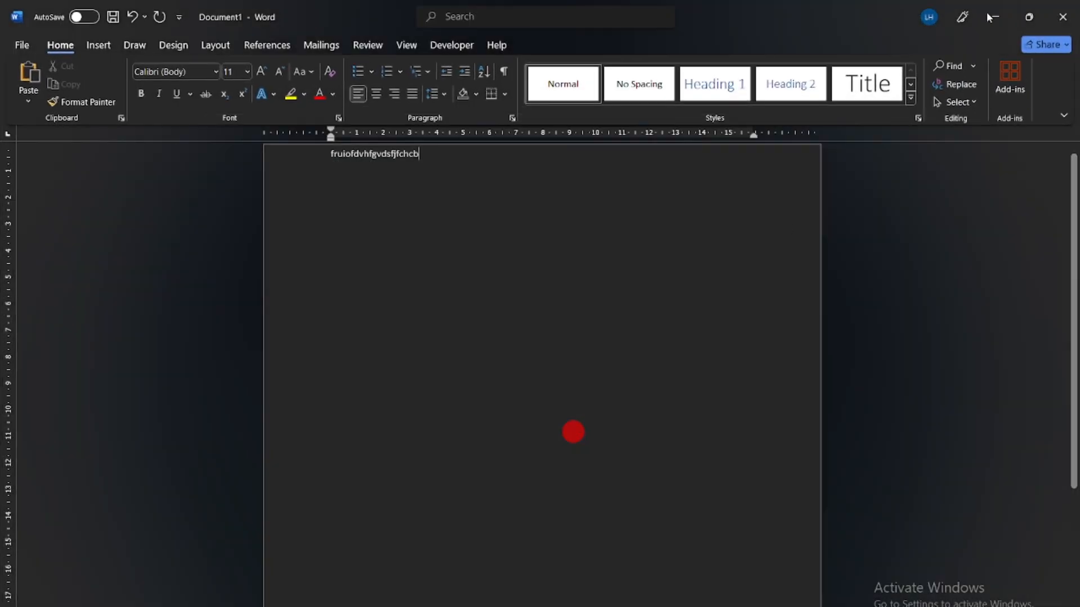
pyautogui.click(991, 17)
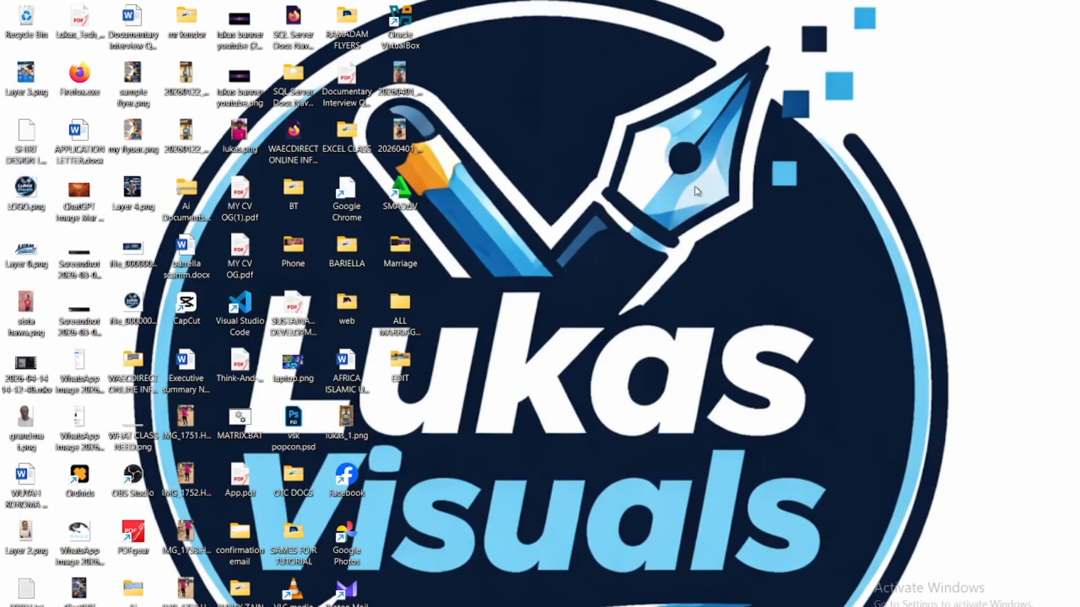